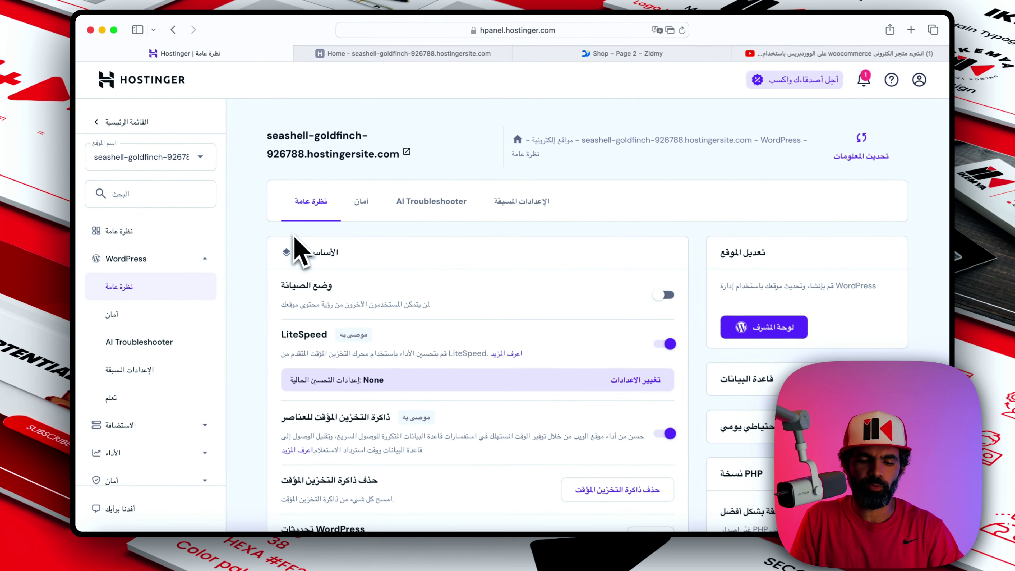
Open the site's WordPress admin dashboard from its hosting overview page.
scroll(296, 244, down, 4)
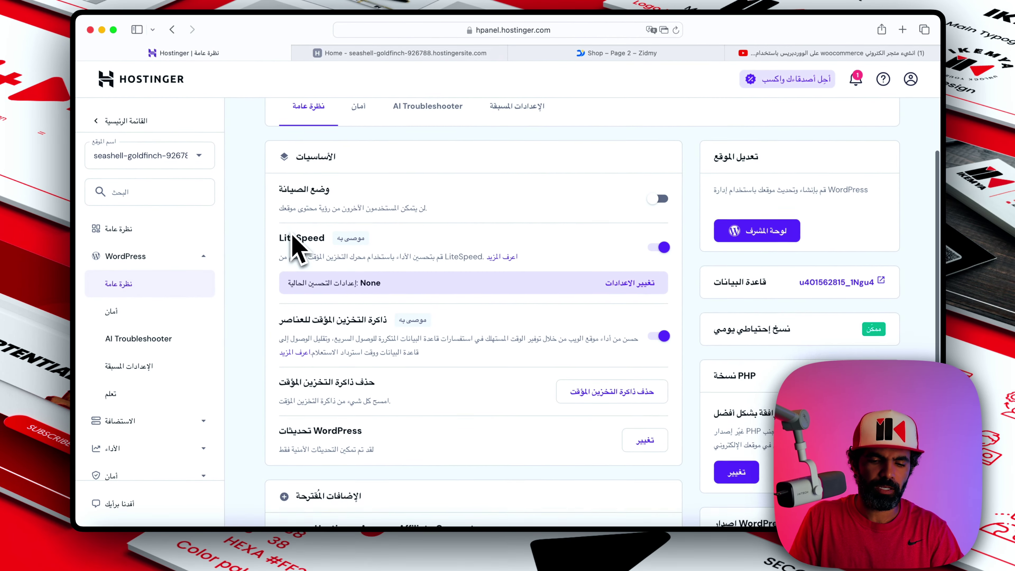
scroll(294, 238, down, 1)
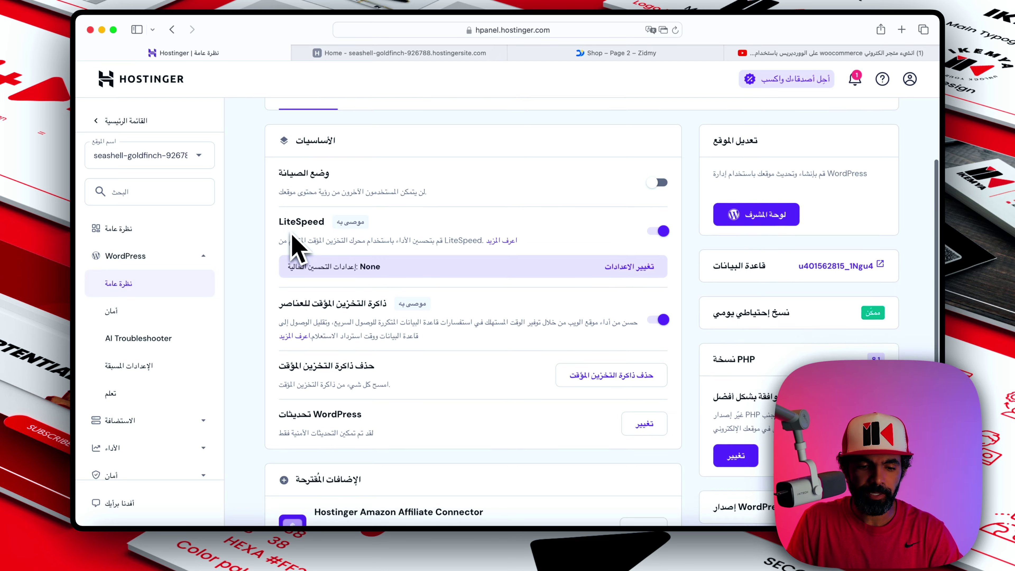
scroll(298, 248, up, 5)
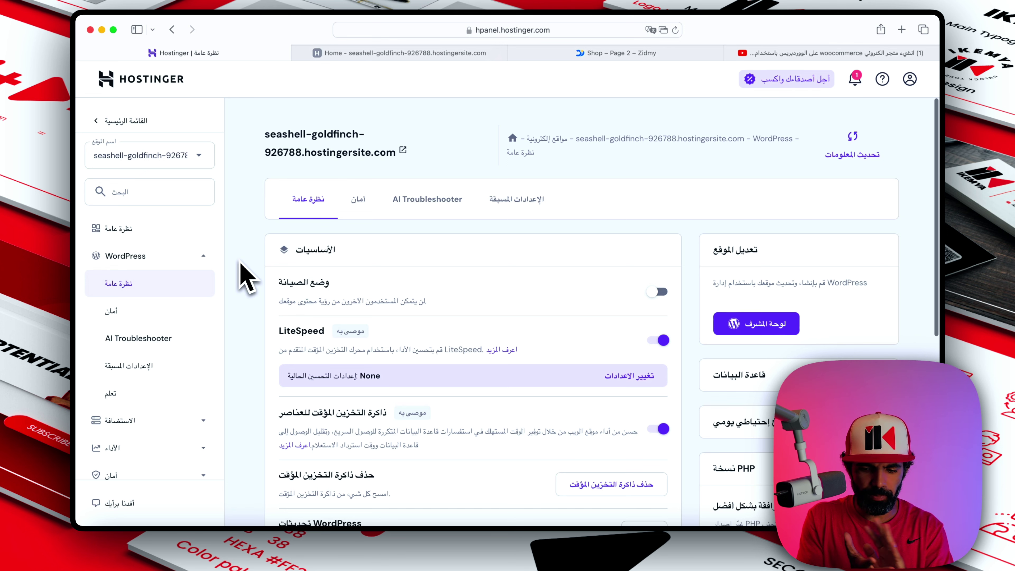
scroll(246, 276, down, 3)
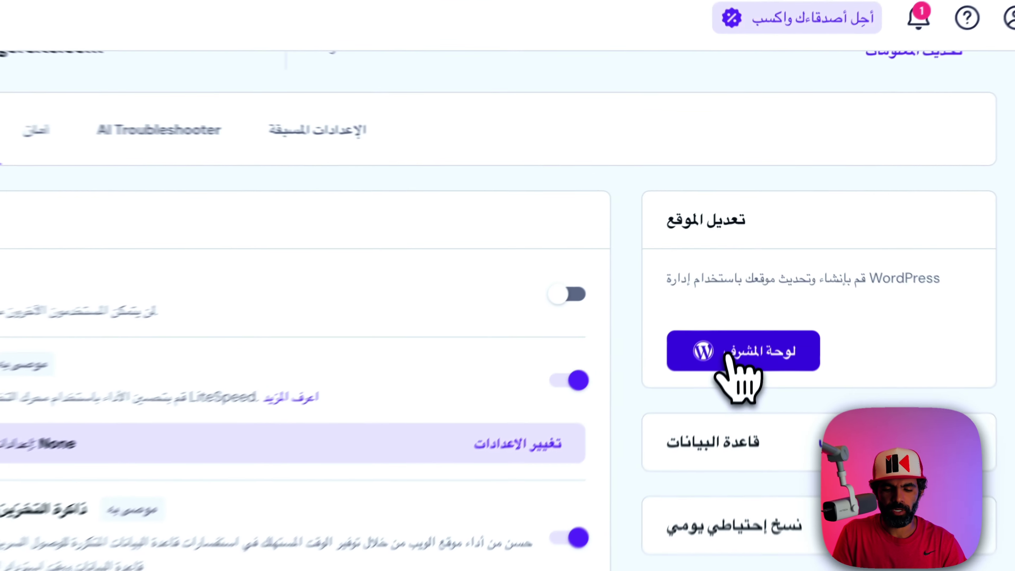
click(748, 272)
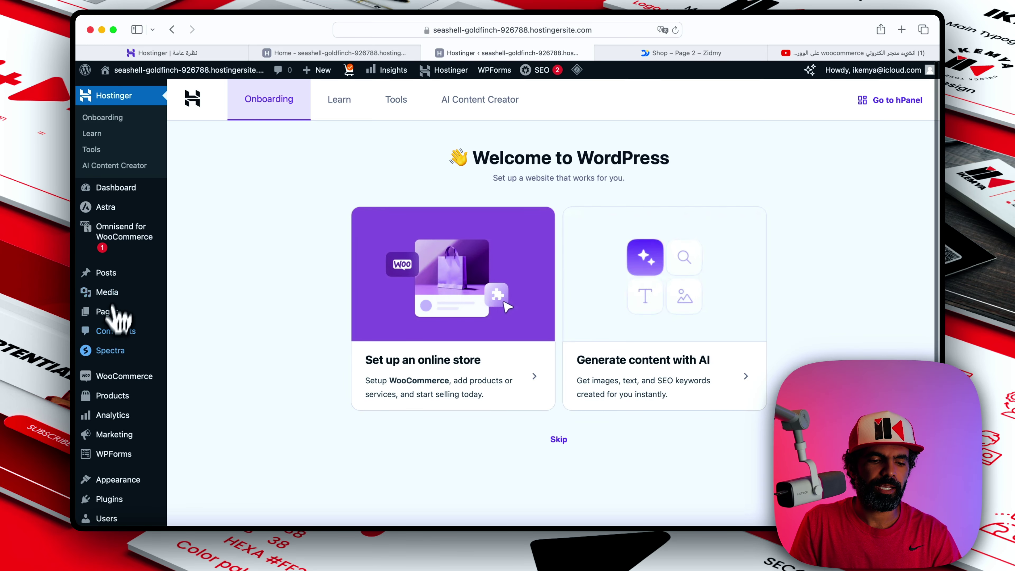
Look through the sections of the WordPress admin menu, including WooCommerce, Products and Plugins.
scroll(170, 374, down, 5)
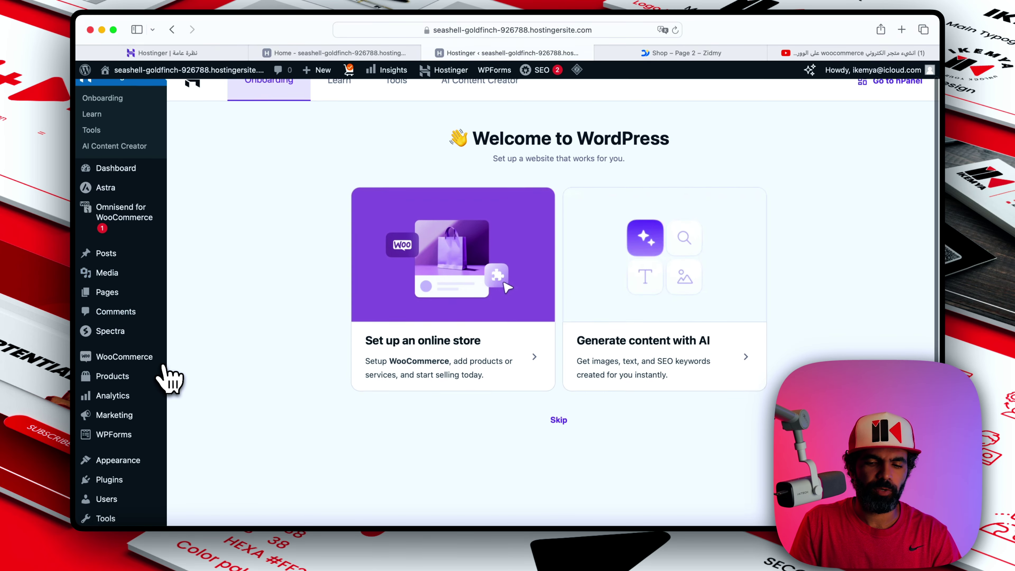
scroll(170, 380, up, 4)
scroll(170, 380, up, 3)
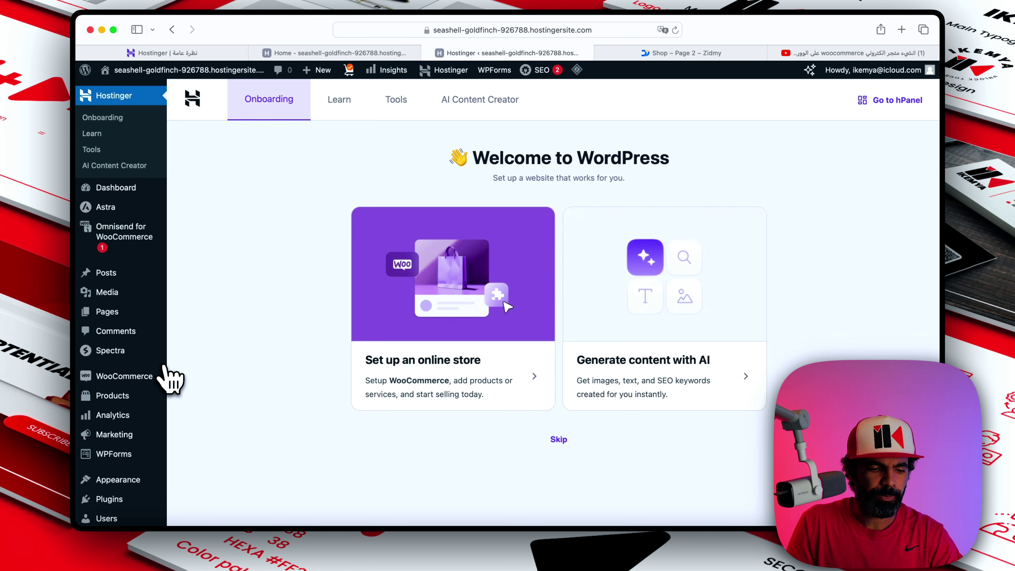
scroll(170, 380, down, 5)
scroll(170, 377, up, 5)
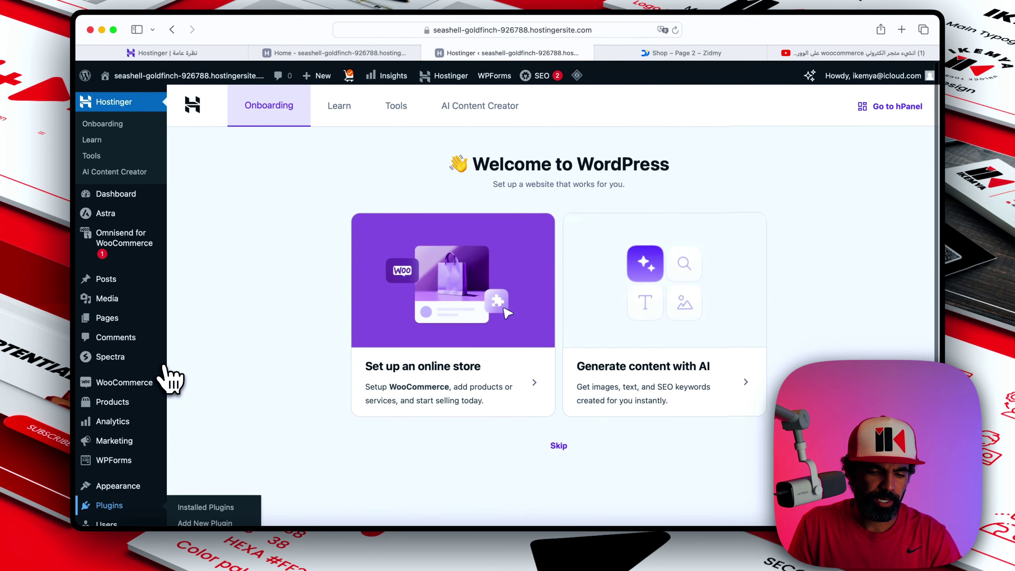
scroll(170, 378, down, 5)
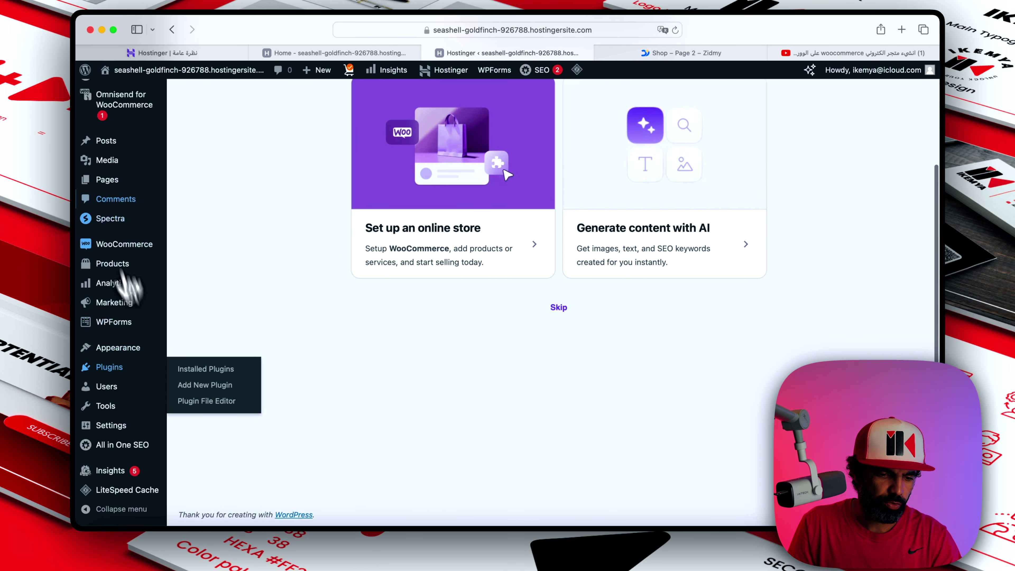
scroll(169, 280, up, 5)
scroll(170, 308, down, 4)
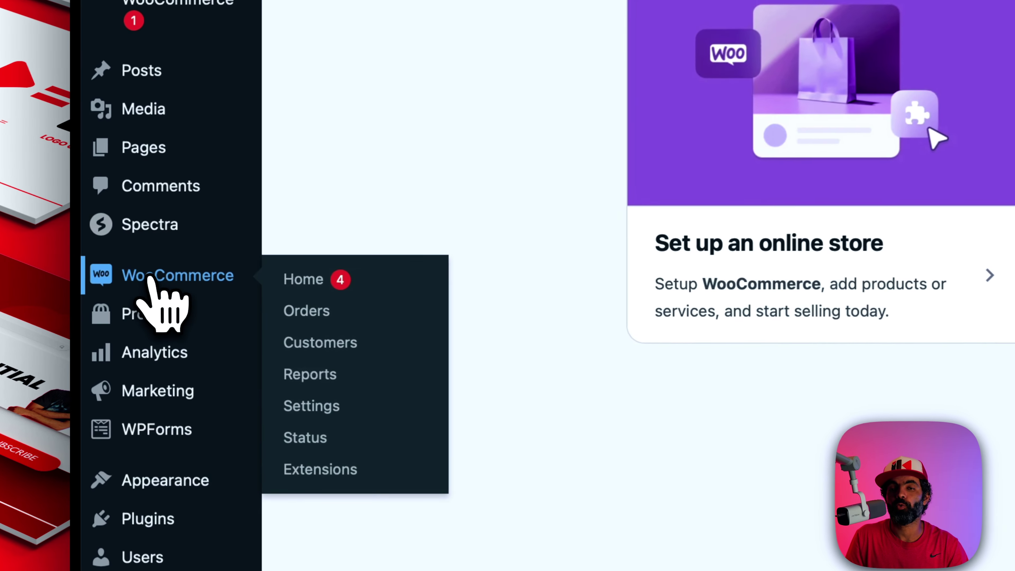
Start the WooCommerce store setup and answer the profile question with "I'm just starting my business".
click(114, 271)
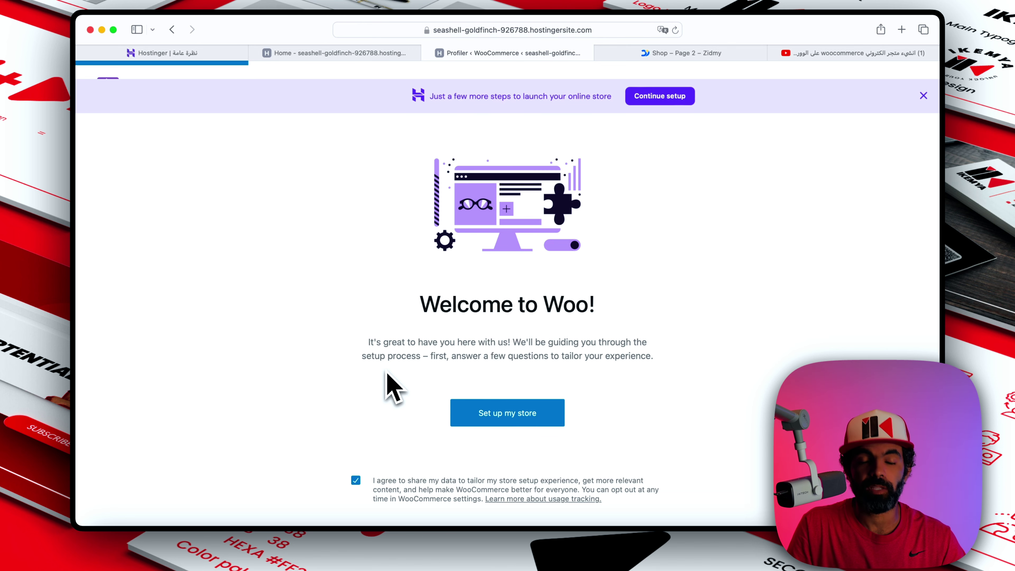
click(496, 412)
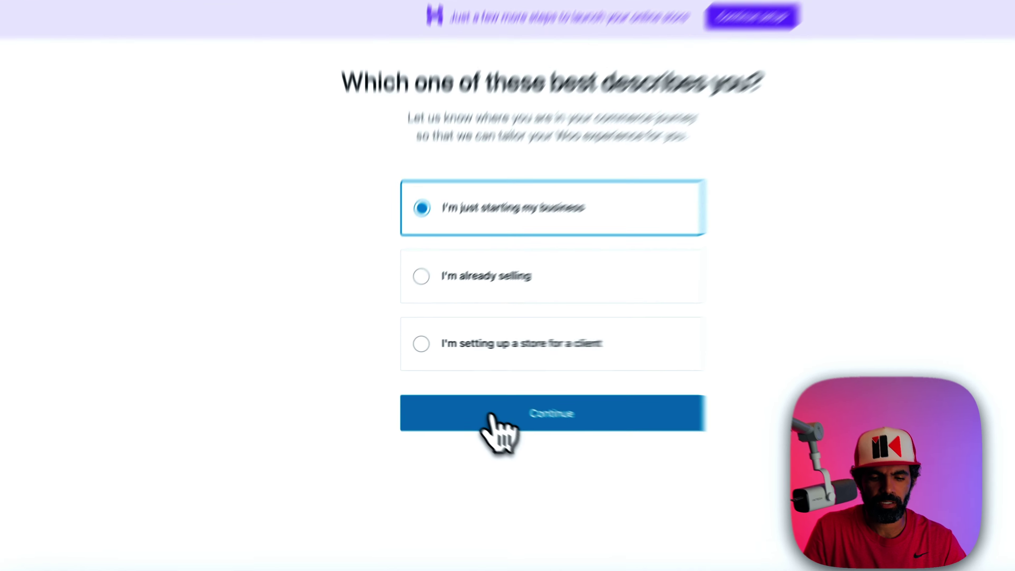
click(463, 402)
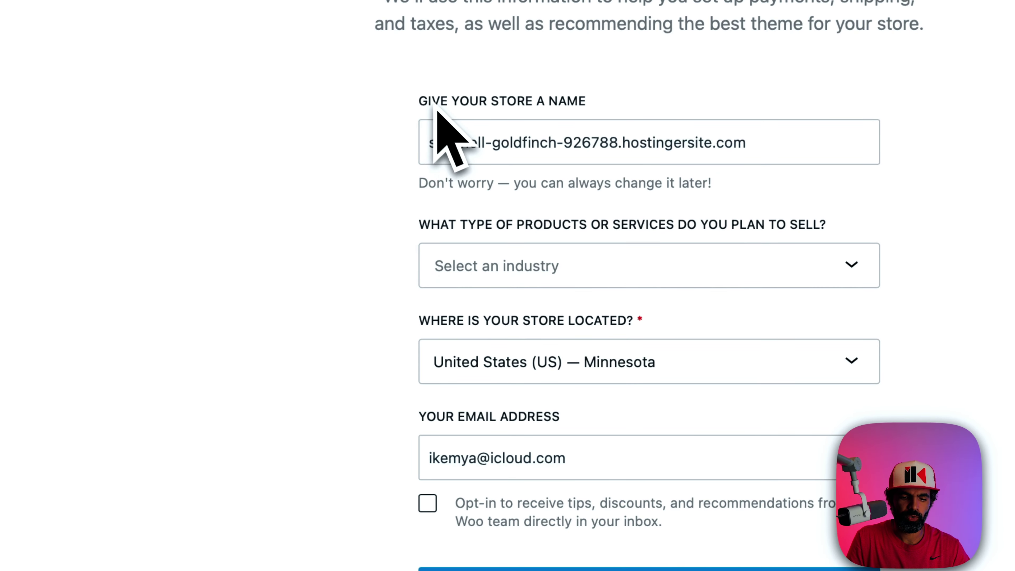
Replace the default store name with "Kemya Shop".
triple_click(560, 148)
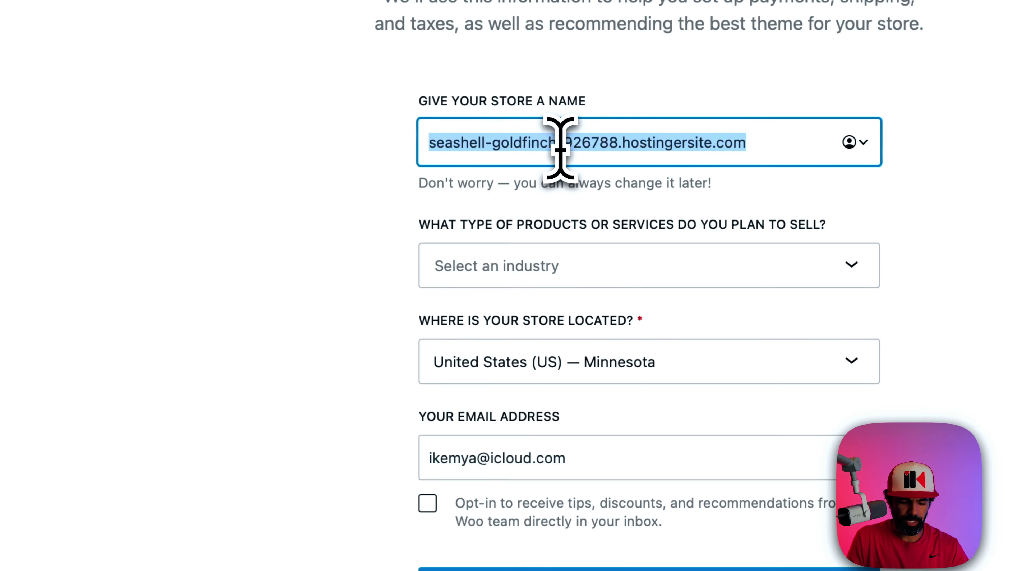
text(Ke)
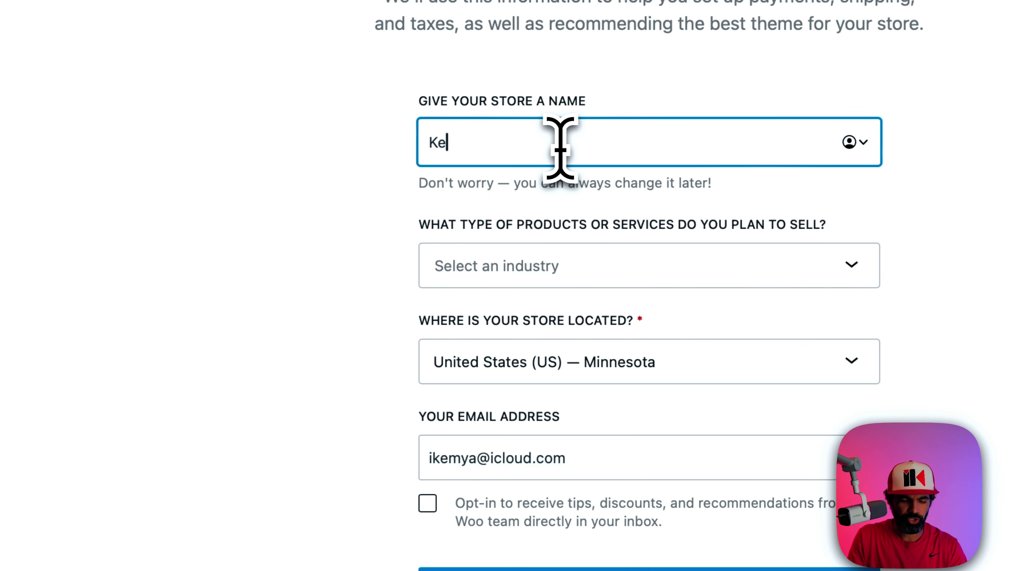
text(mya Shop)
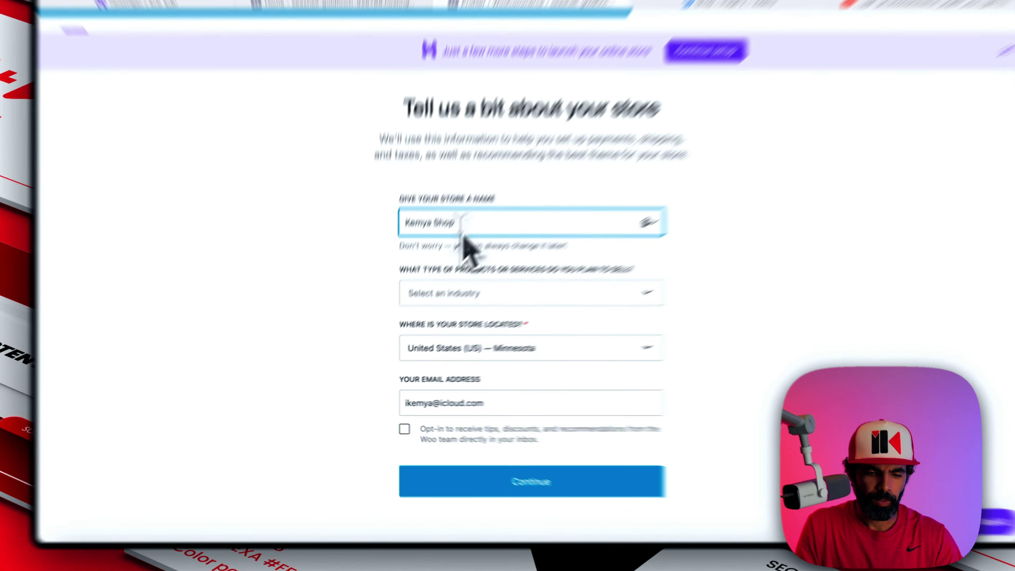
click(374, 305)
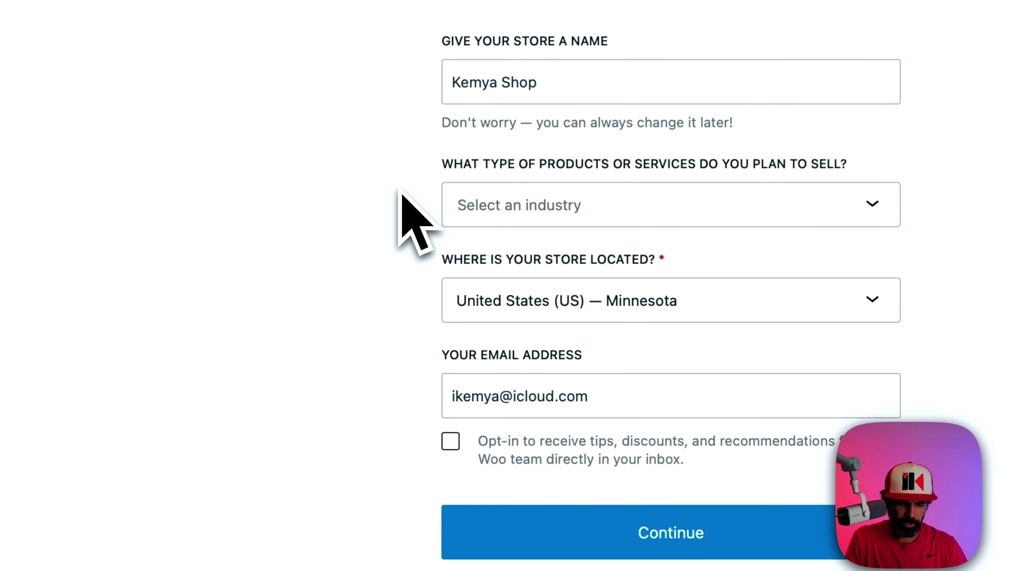
Choose "Education and learning" as the type of products or services the store plans to sell.
click(520, 207)
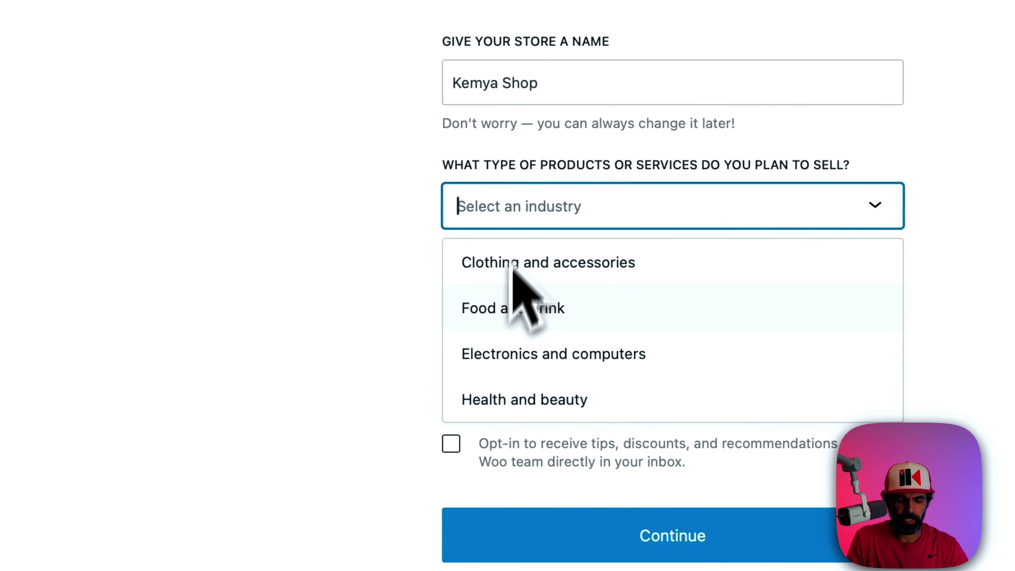
scroll(561, 296, down, 2)
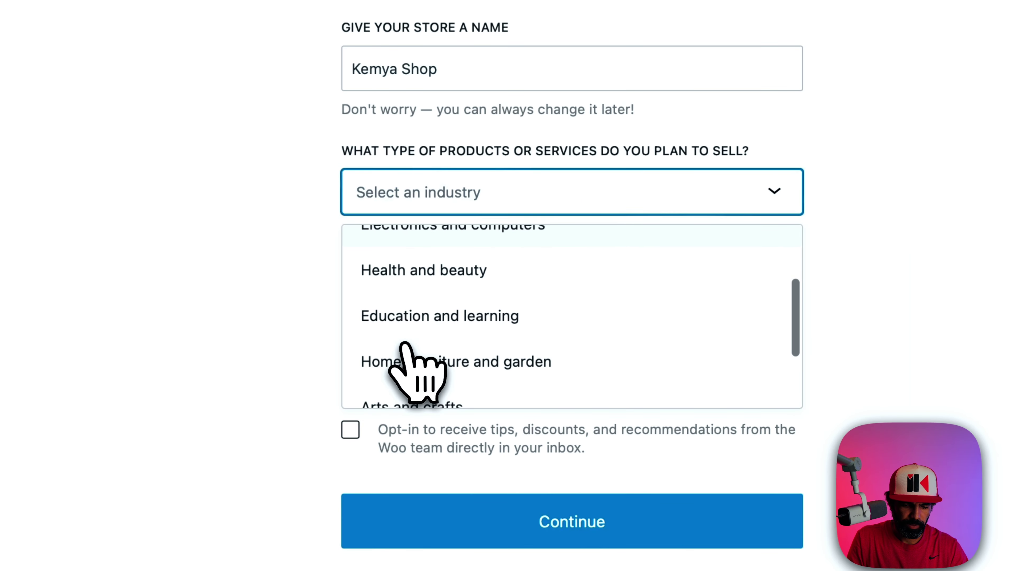
click(502, 371)
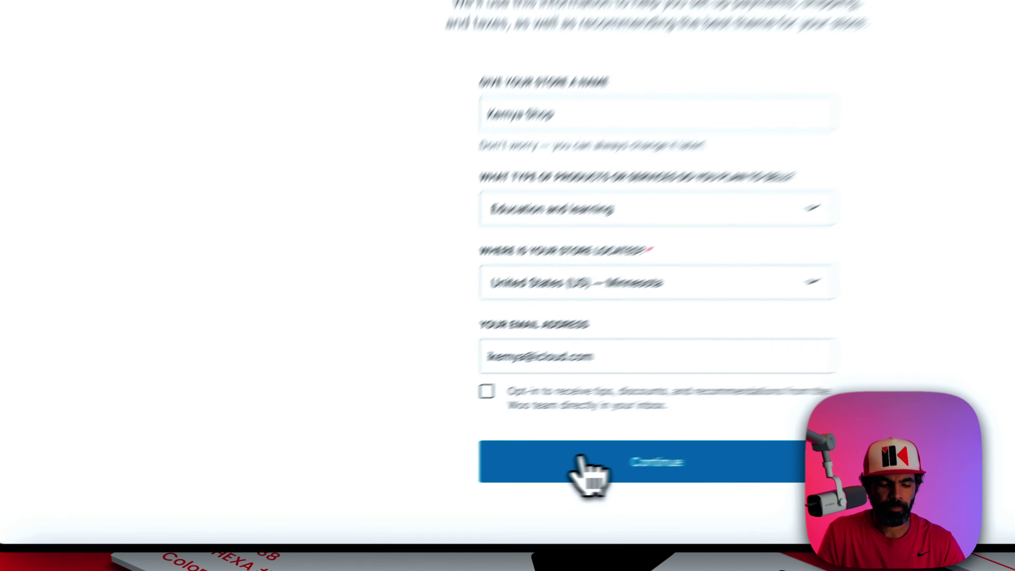
Submit the store details and accept the preselected Jetpack AI Assistant, Pinterest, MailChimp and Google for WooCommerce features.
click(459, 472)
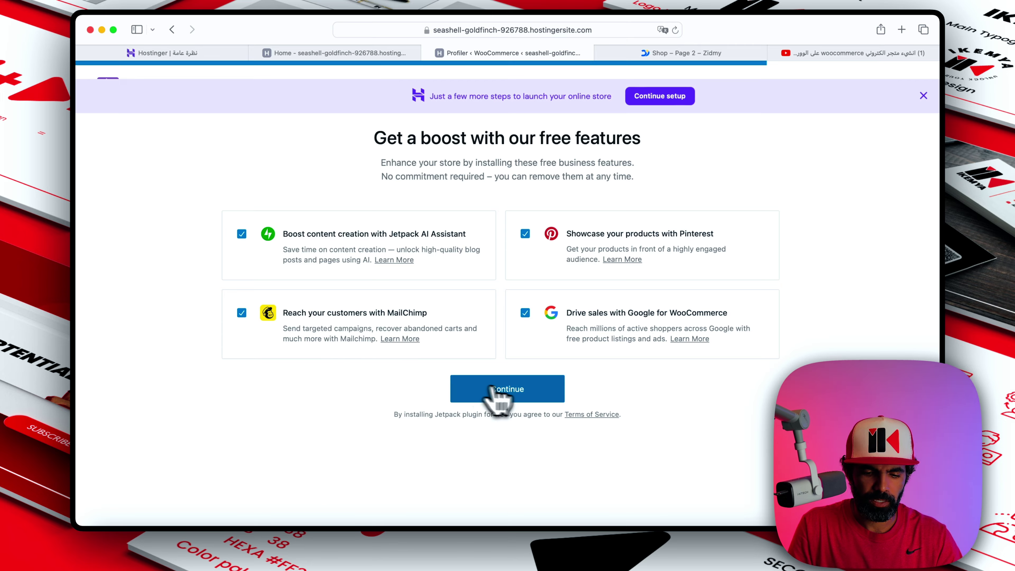
click(494, 389)
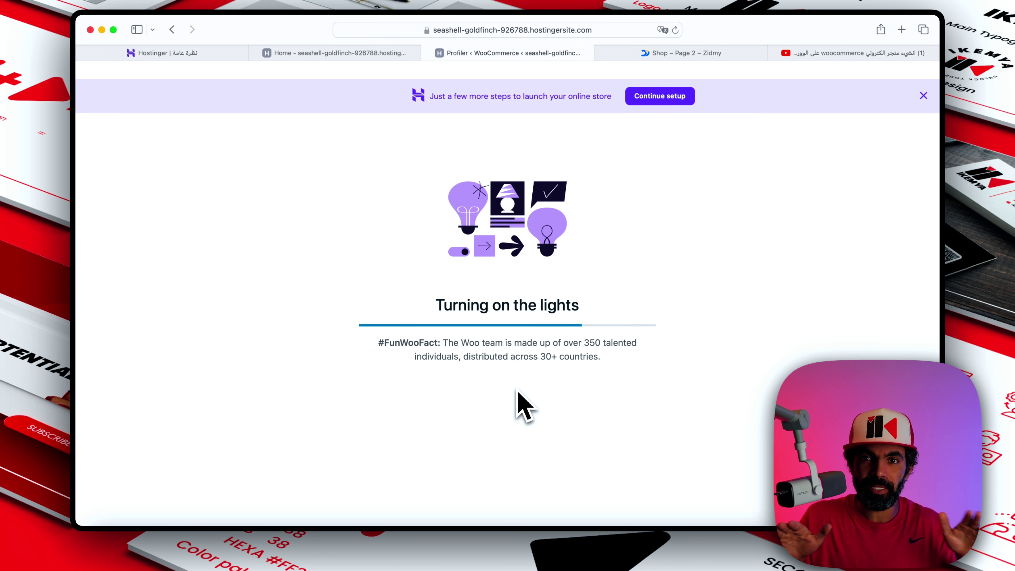
Review the WooCommerce setup checklist and open its "Get paid" task.
scroll(476, 326, down, 2)
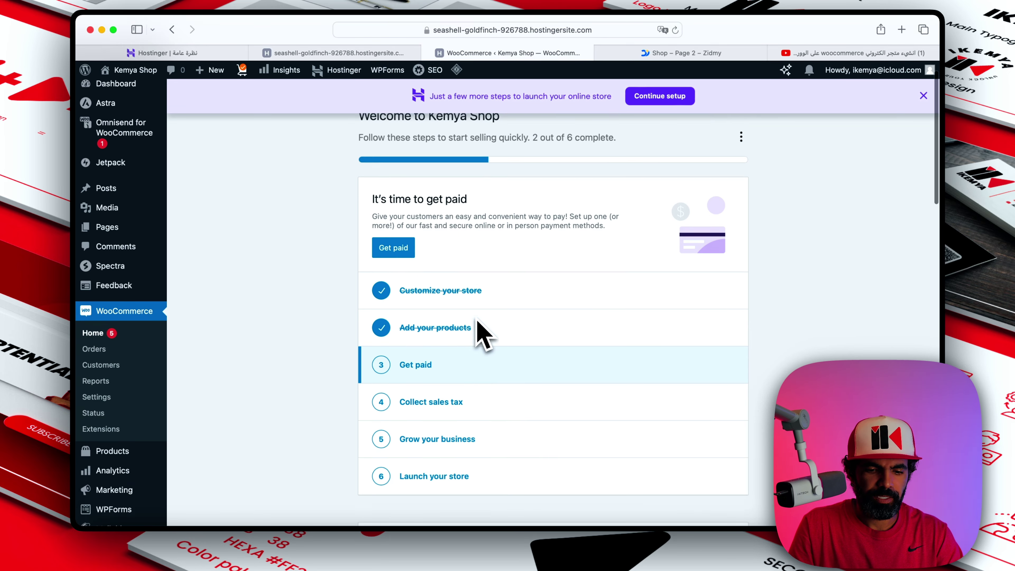
scroll(478, 322, down, 4)
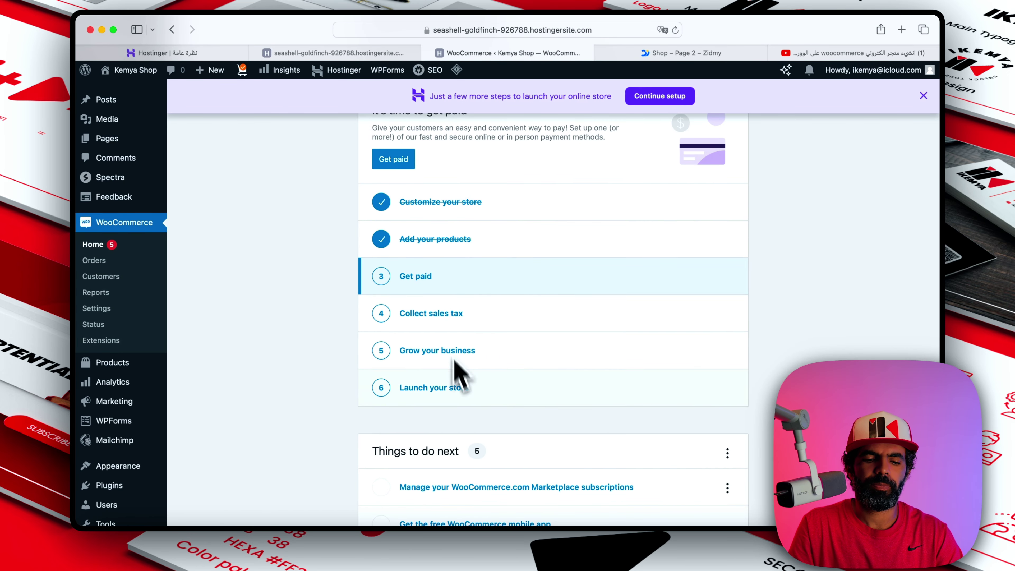
scroll(456, 436, up, 5)
scroll(450, 438, down, 3)
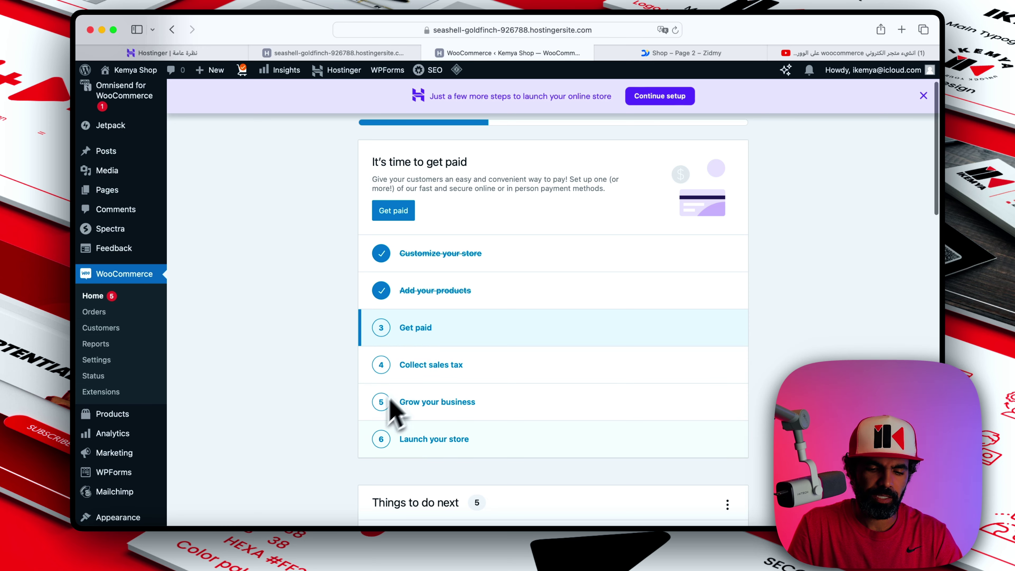
scroll(303, 270, down, 5)
scroll(302, 270, up, 5)
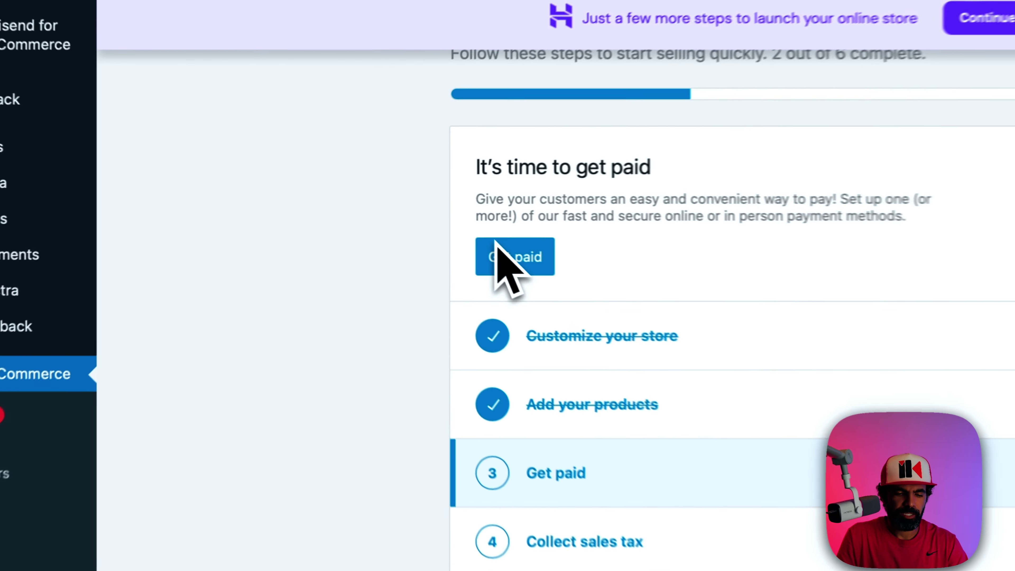
click(498, 255)
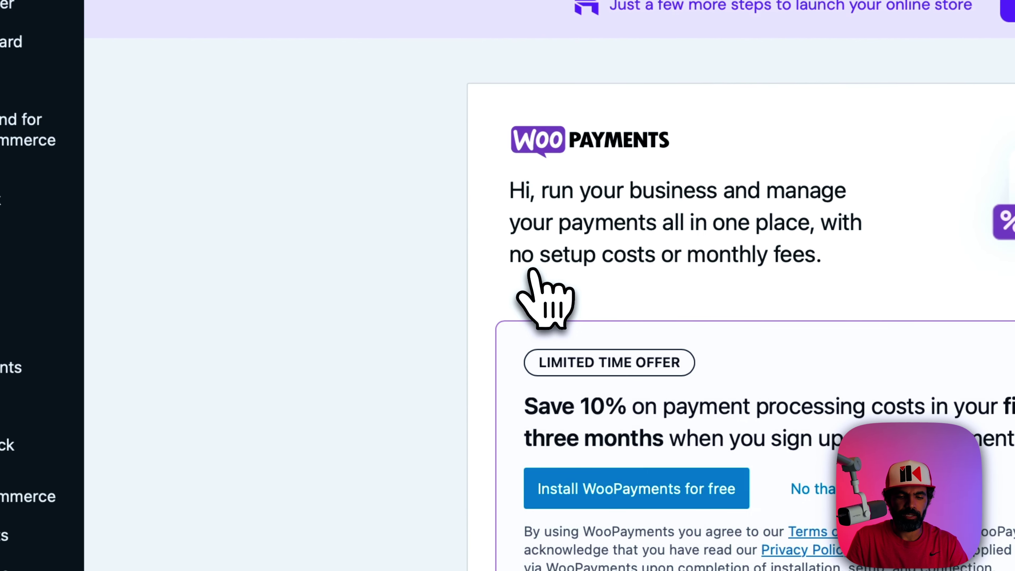
Switch on PayPal Payments and Amazon Pay as additional ways for buyers to pay.
scroll(537, 278, down, 10)
scroll(543, 294, up, 1)
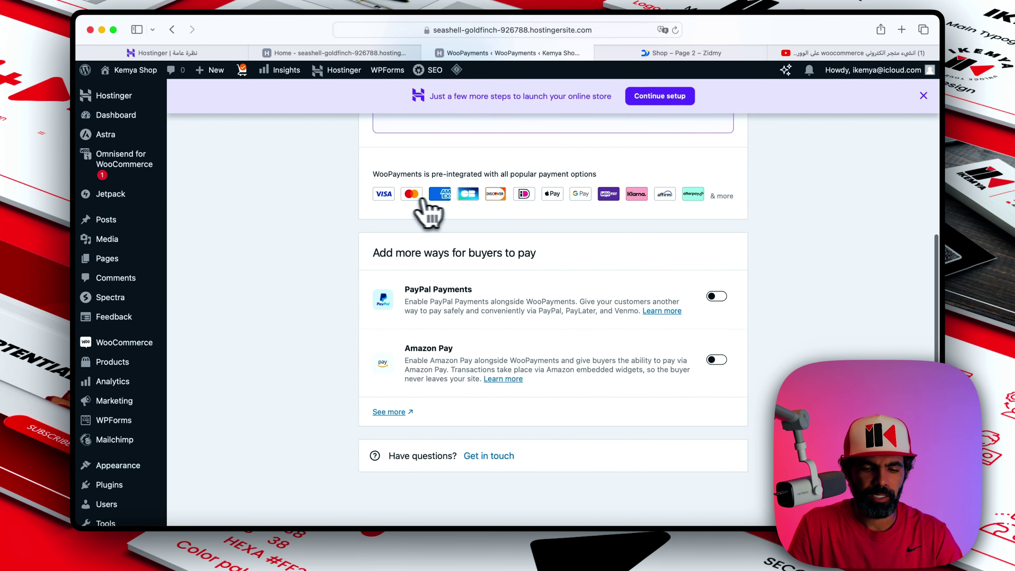
scroll(286, 217, up, 2)
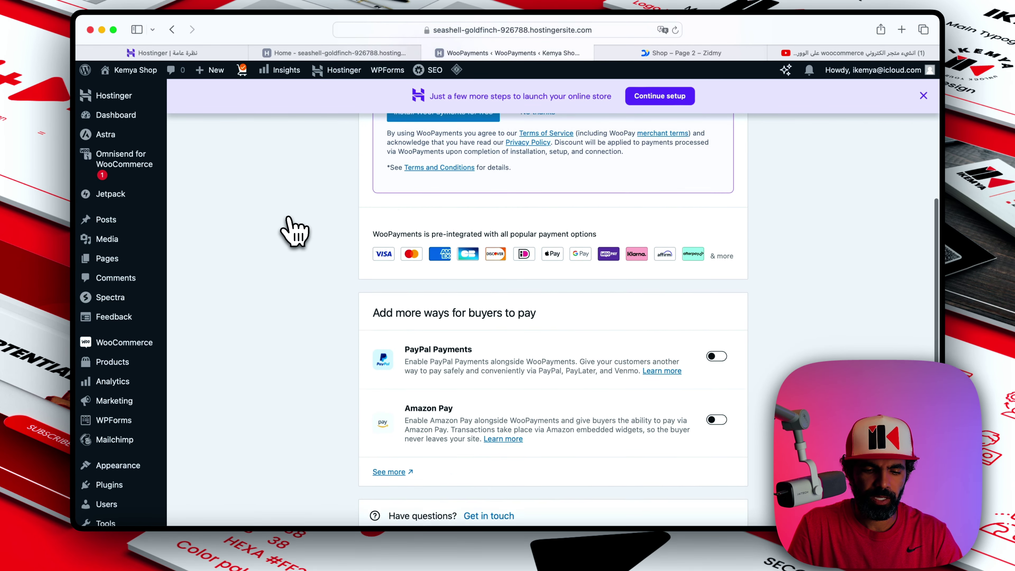
scroll(286, 218, down, 2)
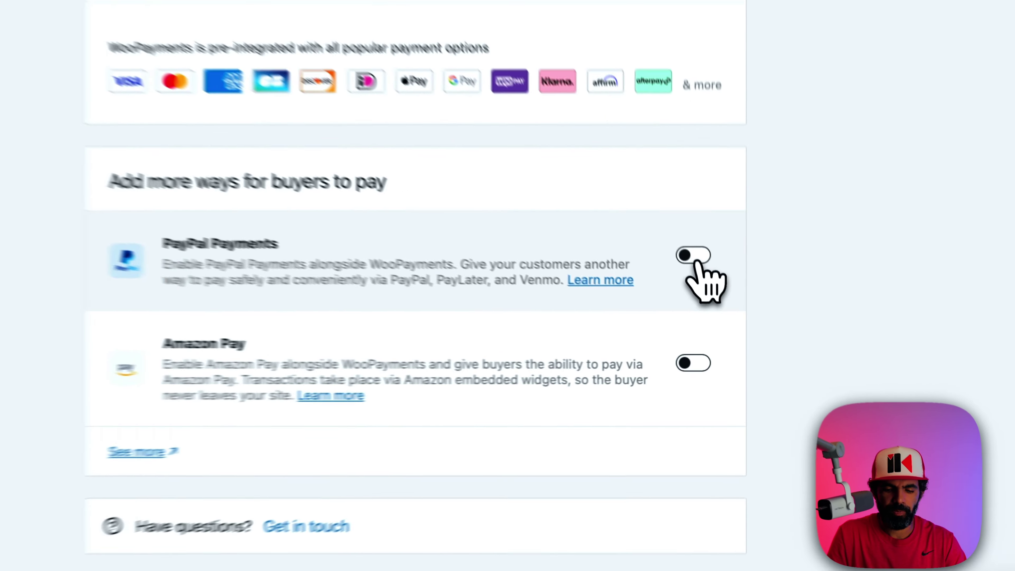
click(717, 305)
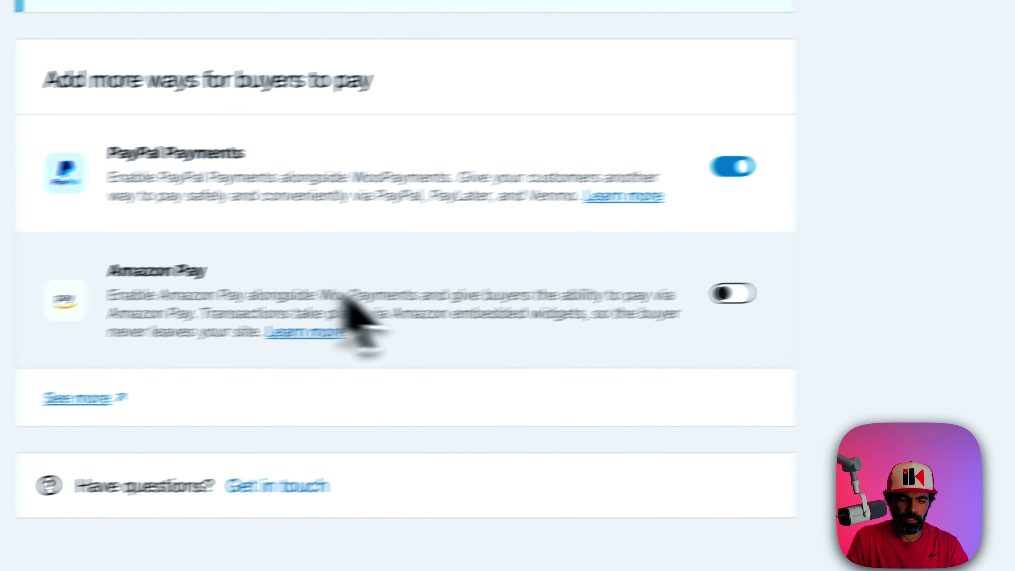
click(737, 294)
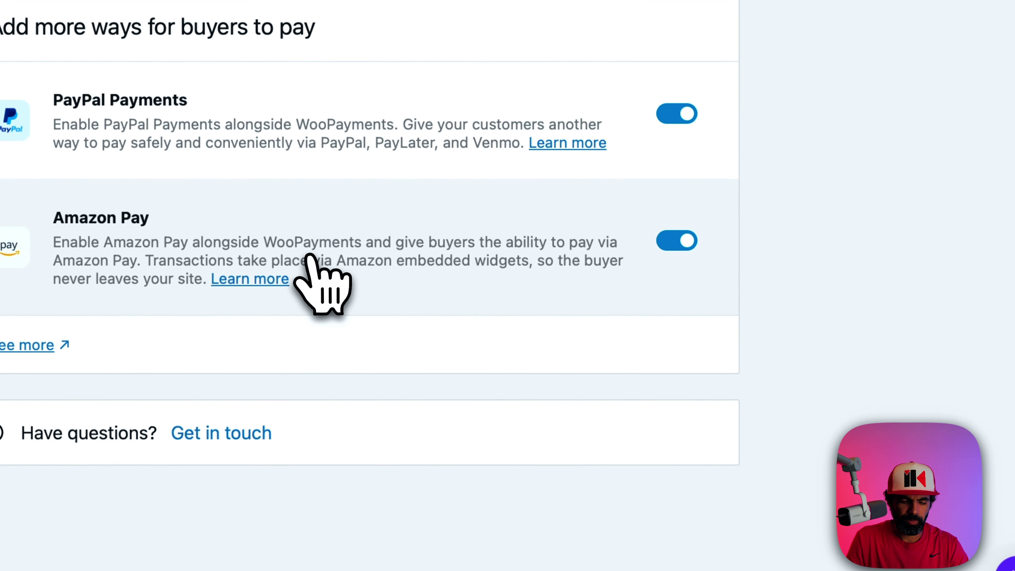
scroll(309, 256, up, 10)
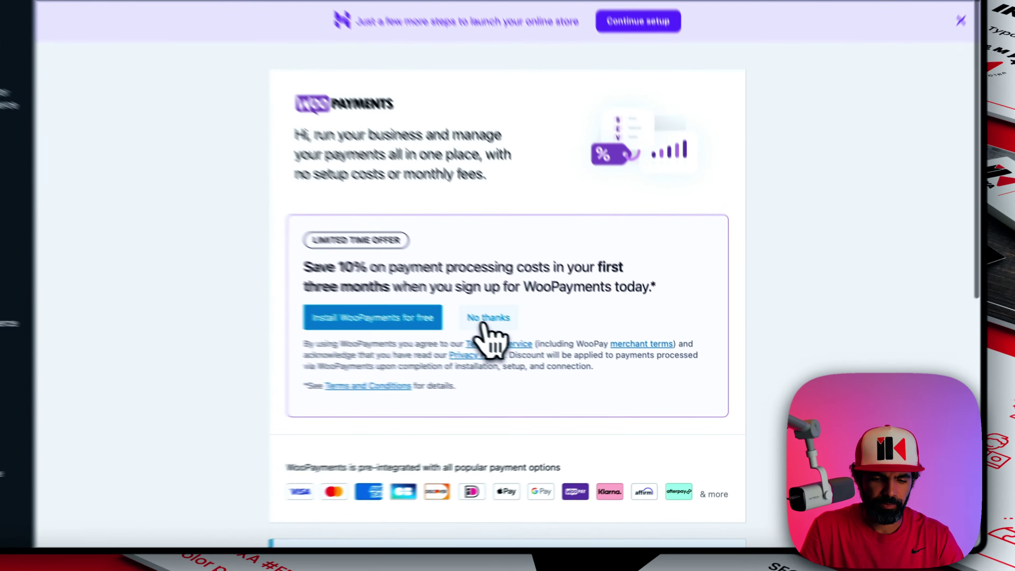
scroll(493, 344, down, 5)
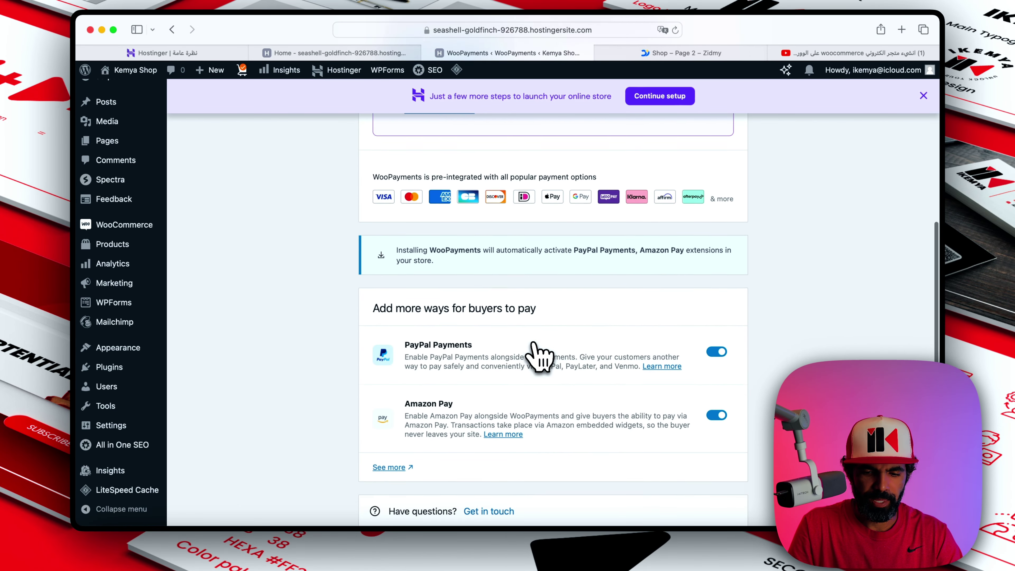
scroll(539, 354, up, 8)
scroll(538, 356, down, 10)
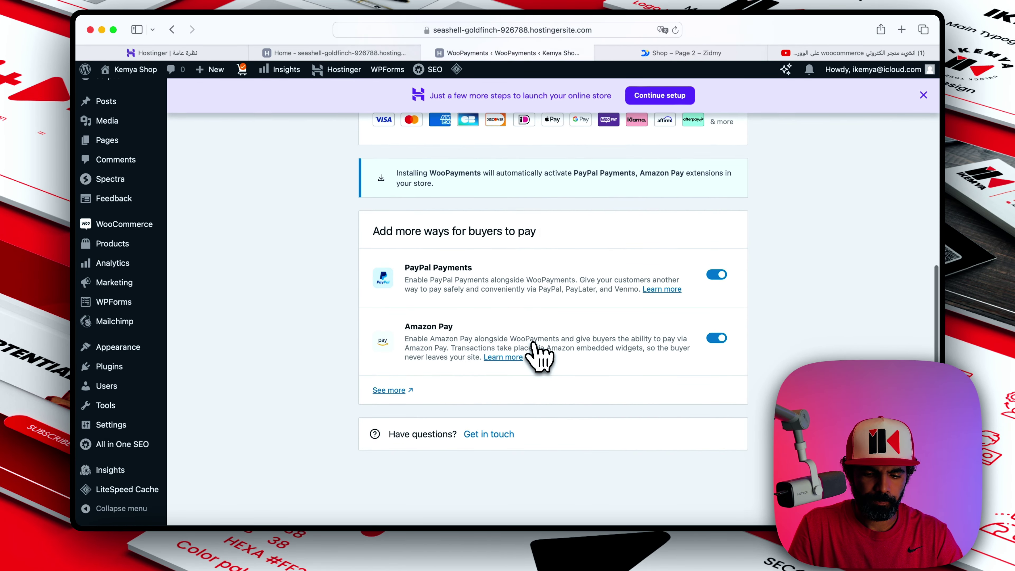
Dismiss the online store launch banner and review the WooPayments page with its extra payment options.
scroll(536, 351, up, 3)
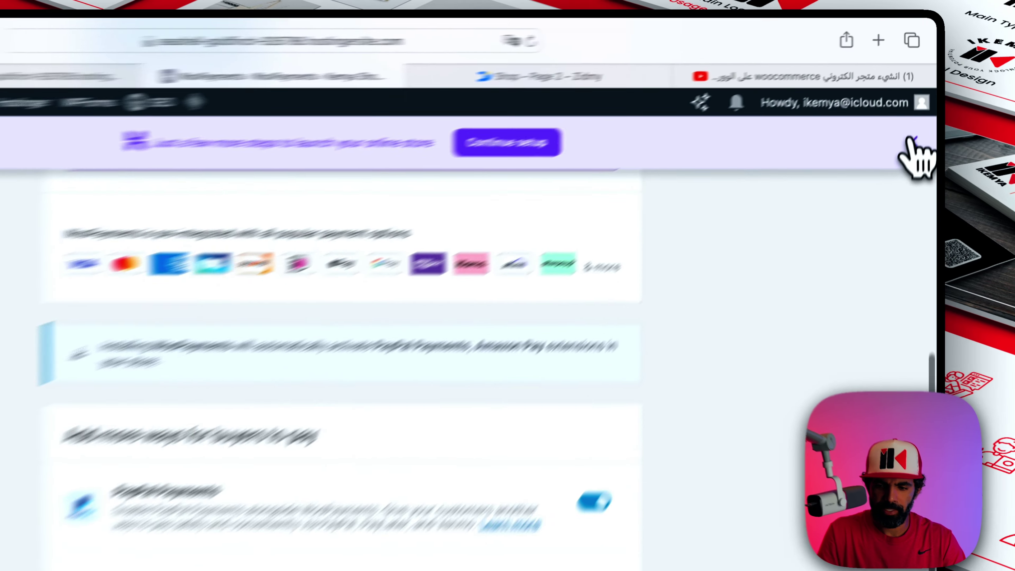
click(923, 95)
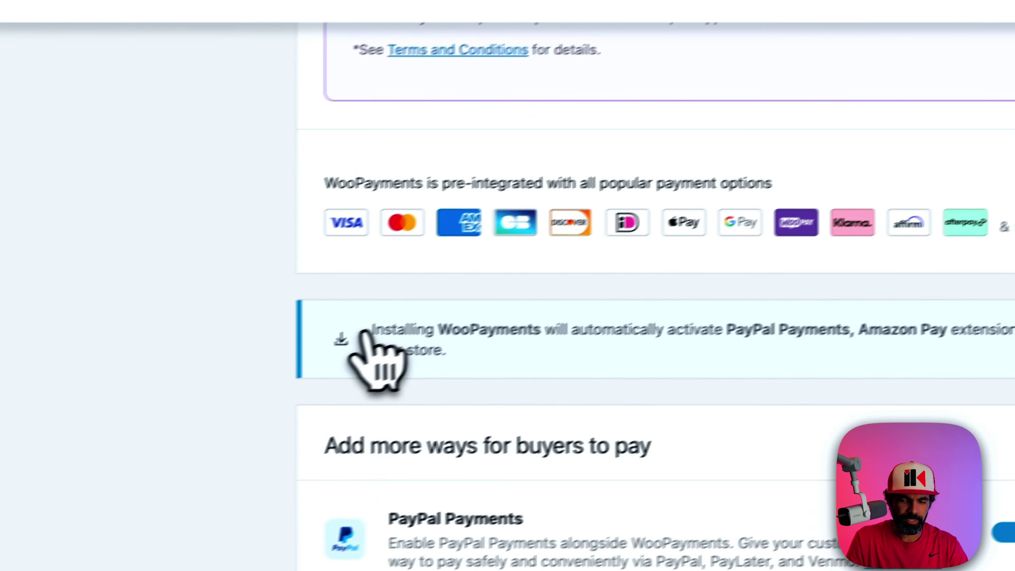
scroll(400, 344, up, 5)
scroll(400, 304, down, 8)
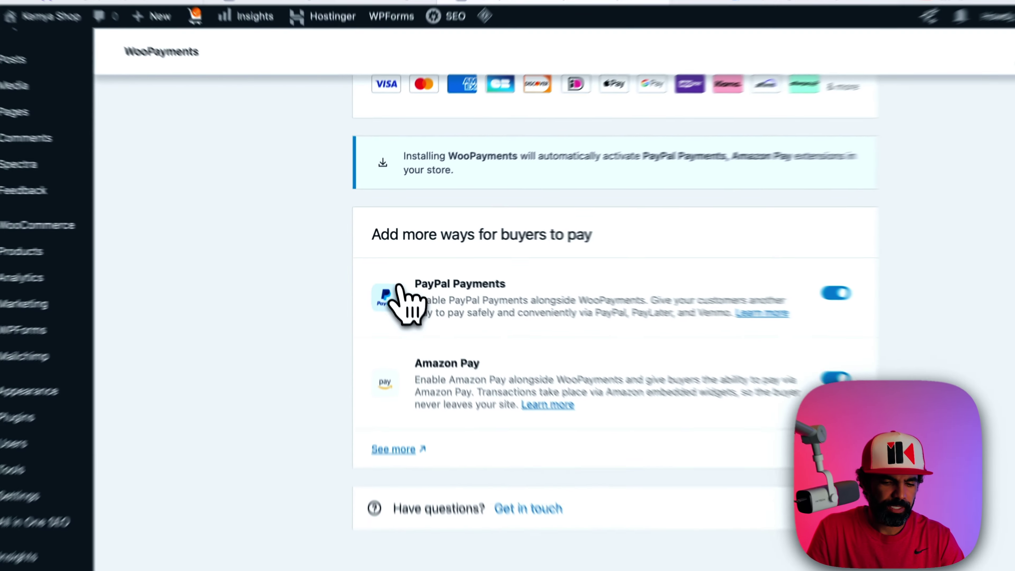
scroll(395, 282, up, 5)
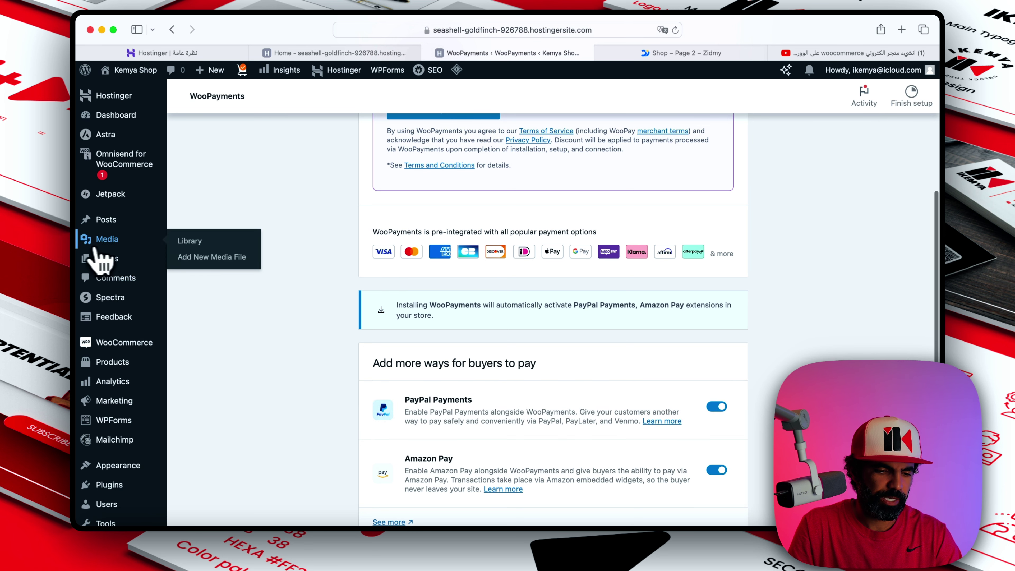
Start creating a new product in the store.
mouse_move(102, 345)
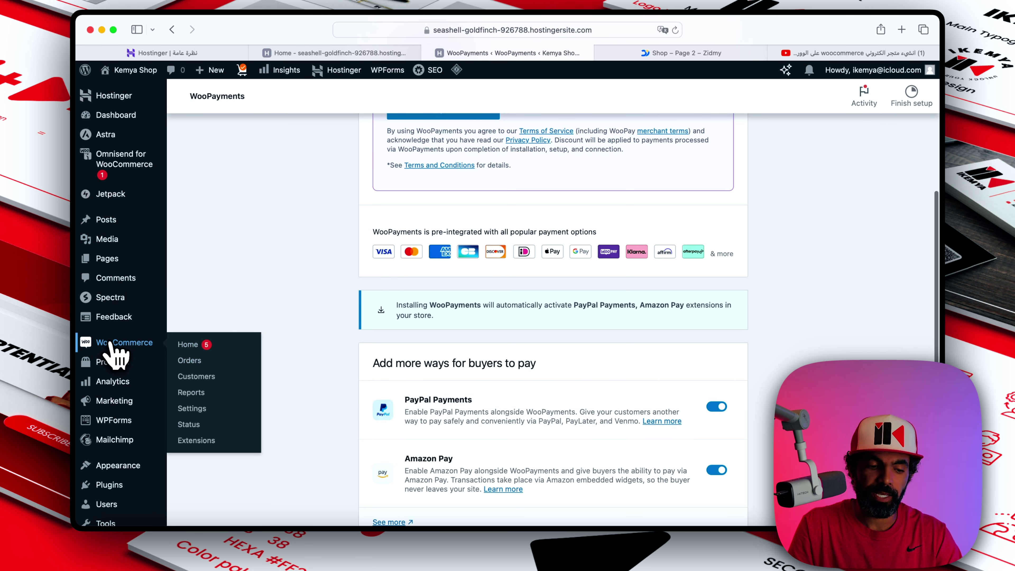
mouse_move(114, 364)
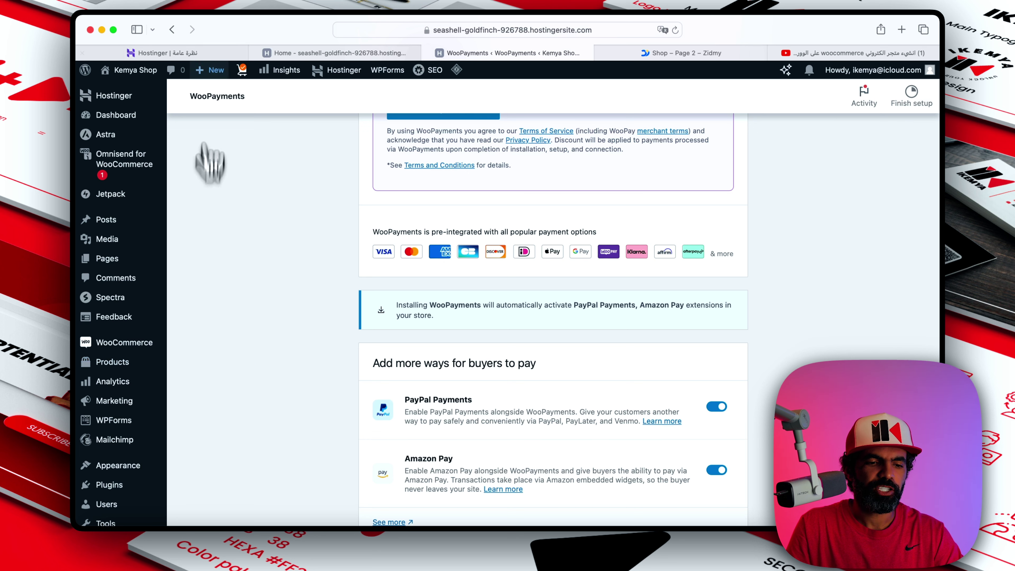
mouse_move(211, 70)
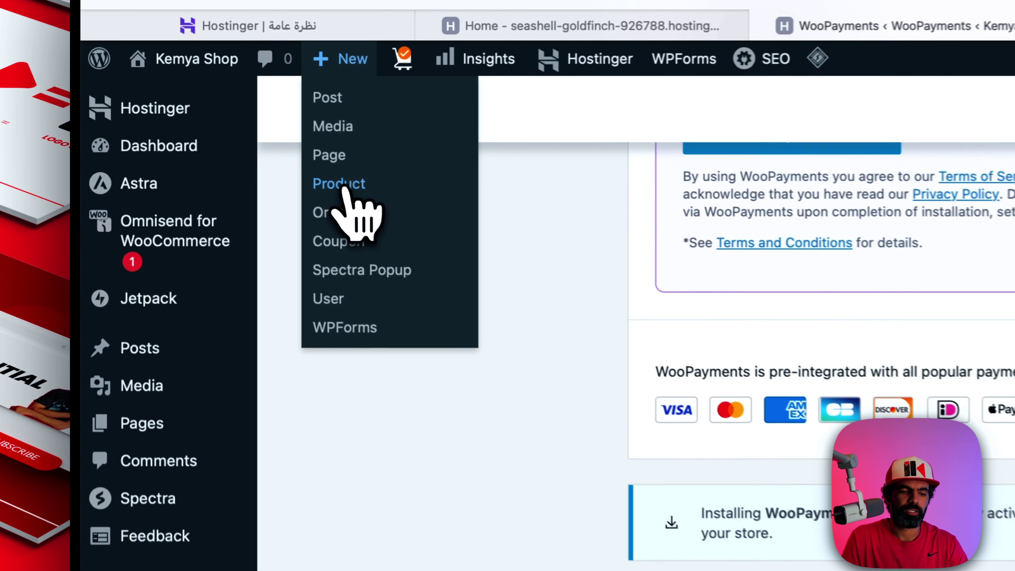
click(206, 136)
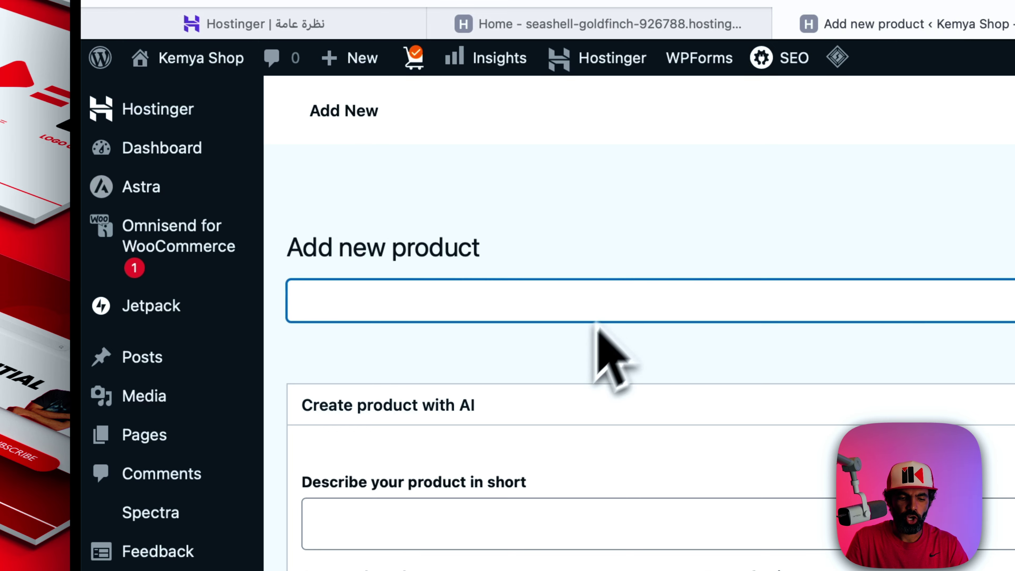
Name the new product "دليل الفريلانس".
text(د)
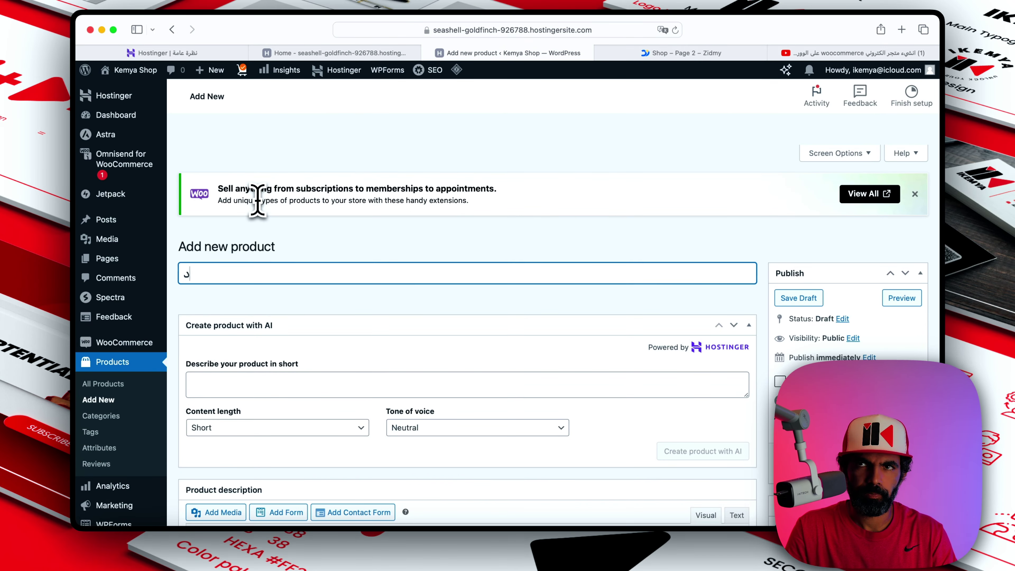
text(لي)
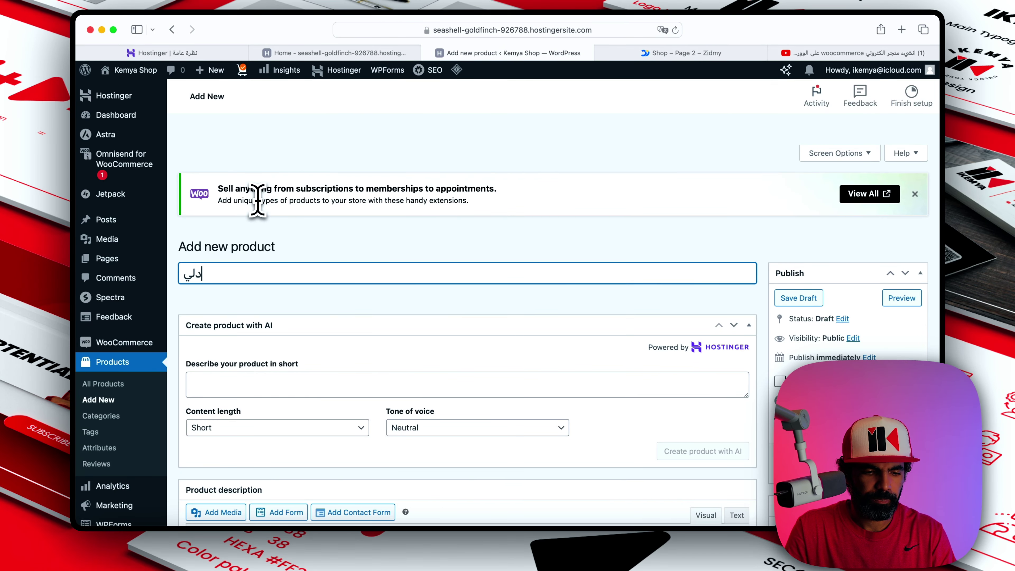
text(ل الفري)
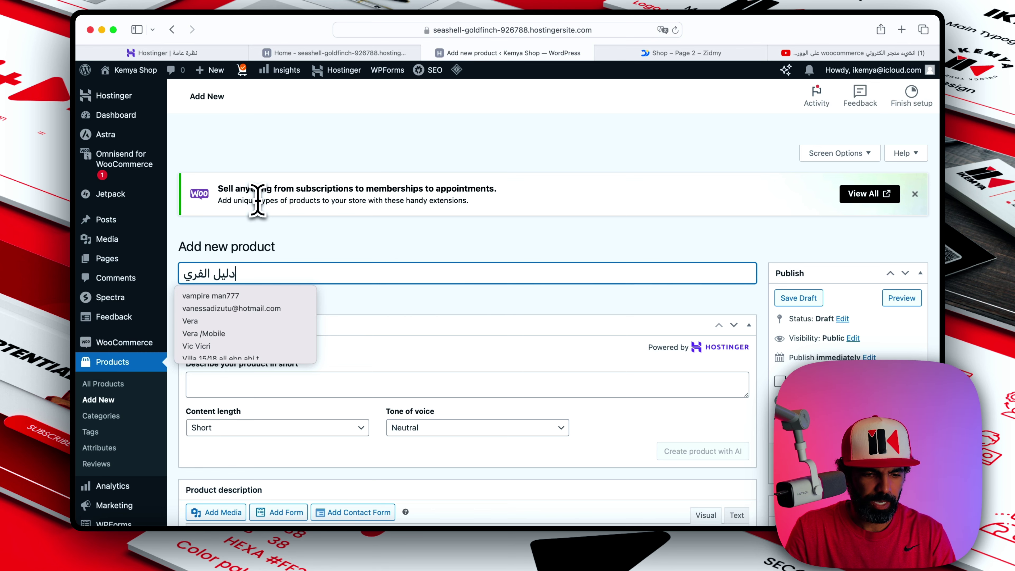
text(لانس)
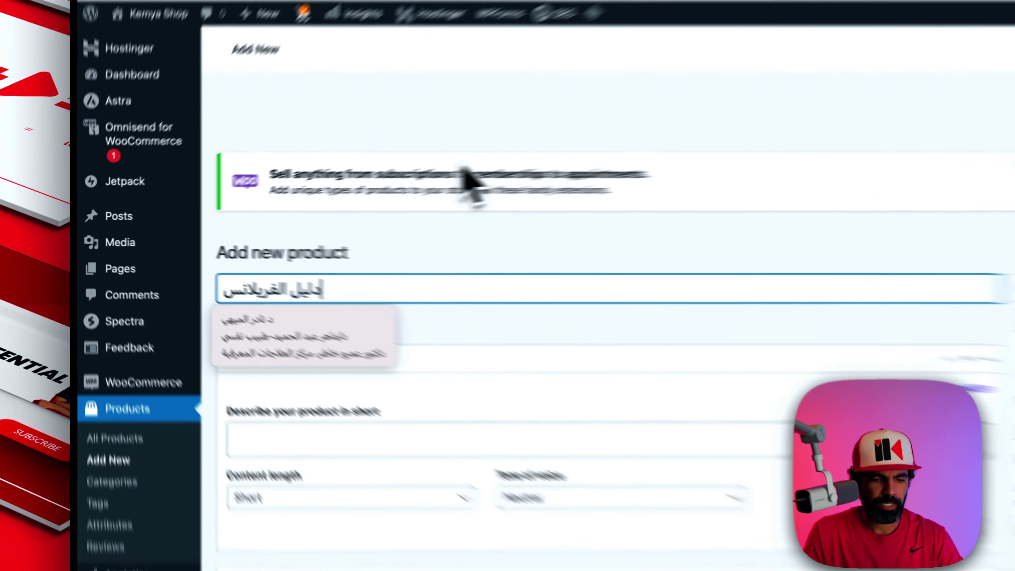
click(358, 253)
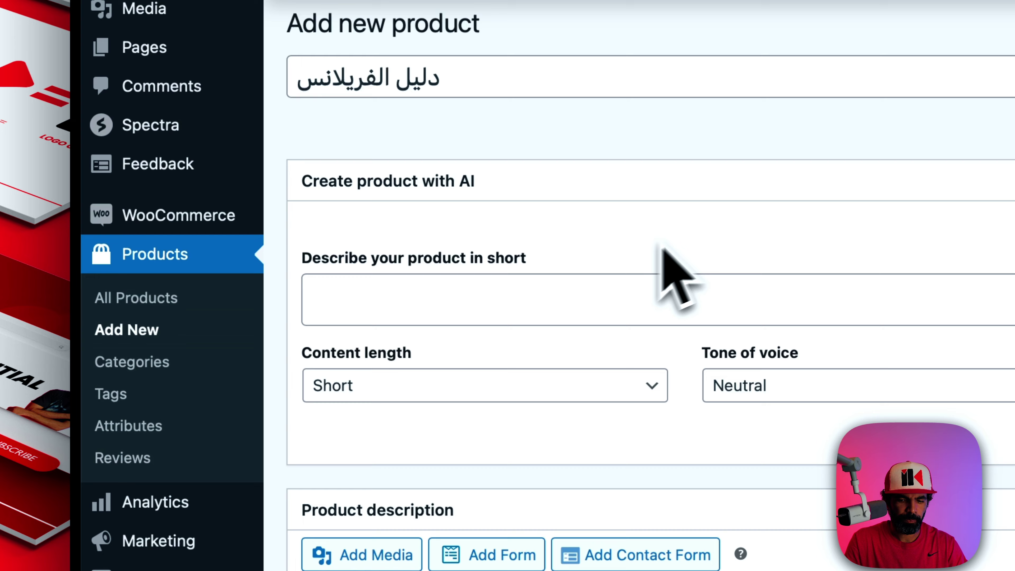
Paste the Arabic freelance guide text into the product description and its one-sentence summary into the short AI product description.
scroll(479, 248, down, 3)
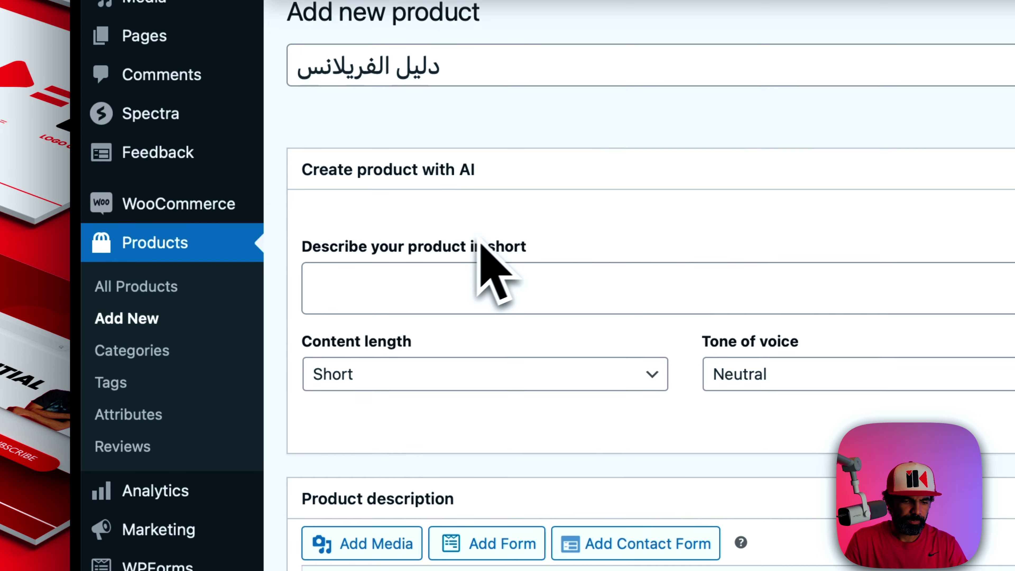
click(388, 203)
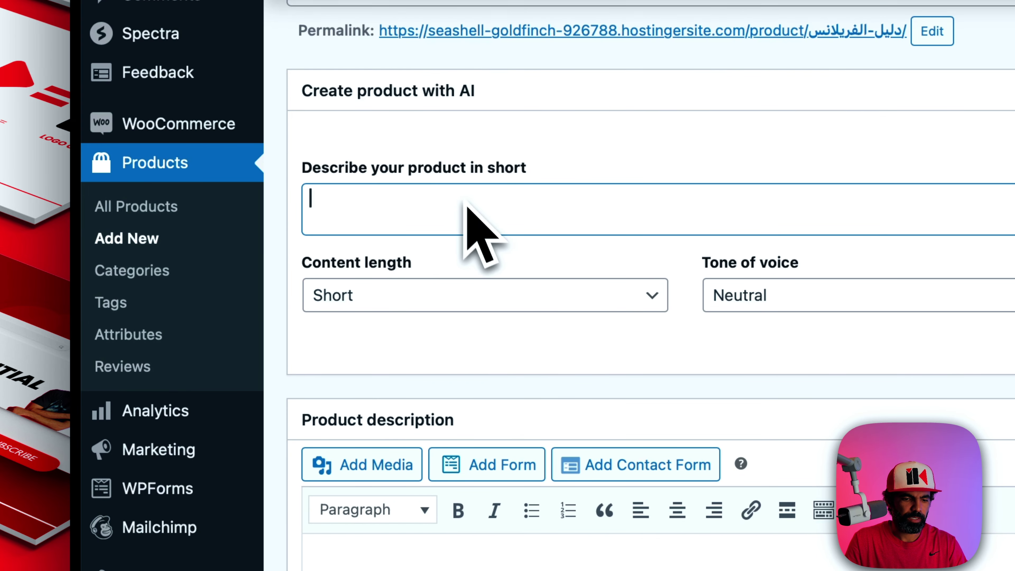
scroll(468, 240, down, 8)
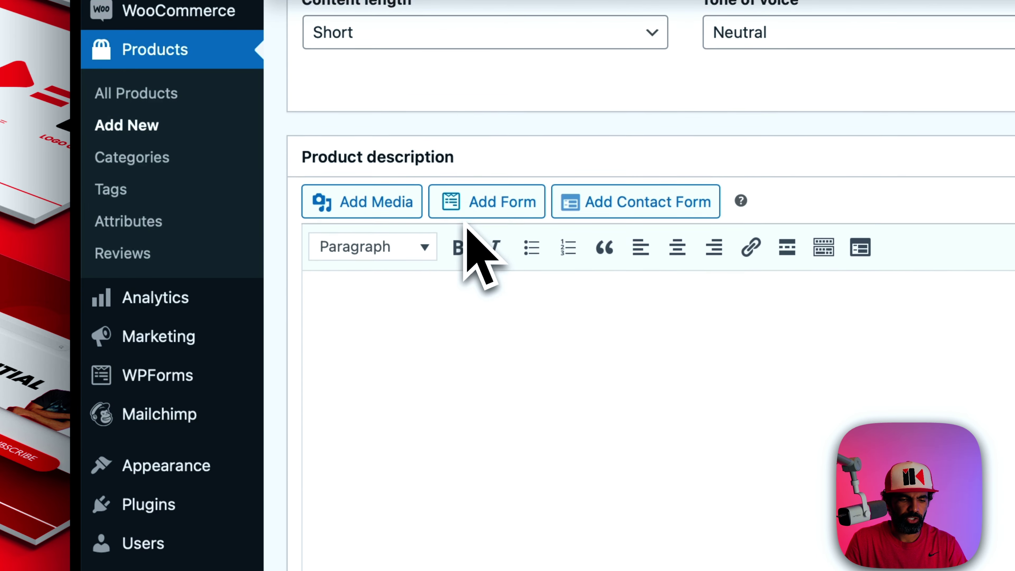
click(504, 256)
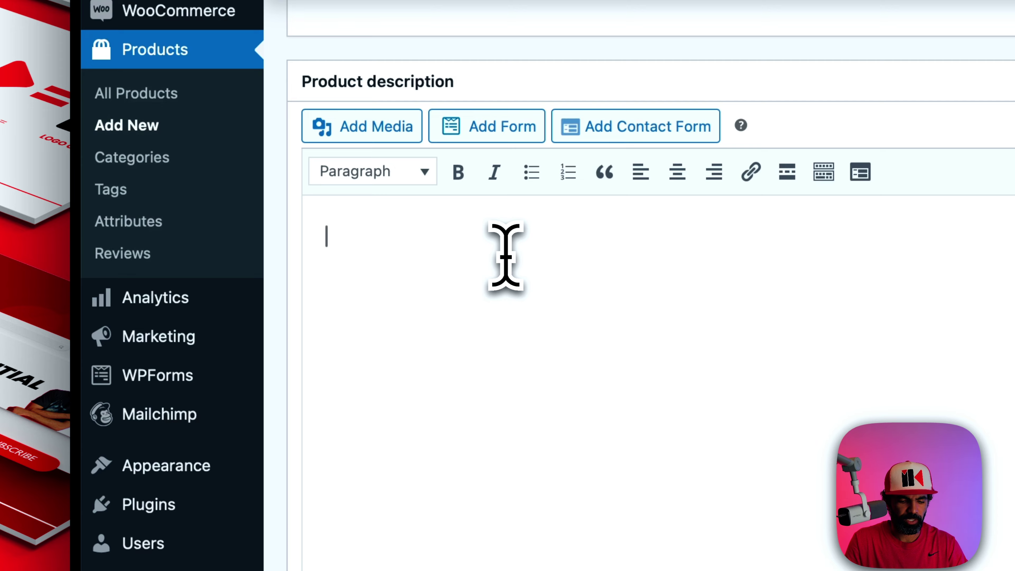
scroll(328, 248, up, 6)
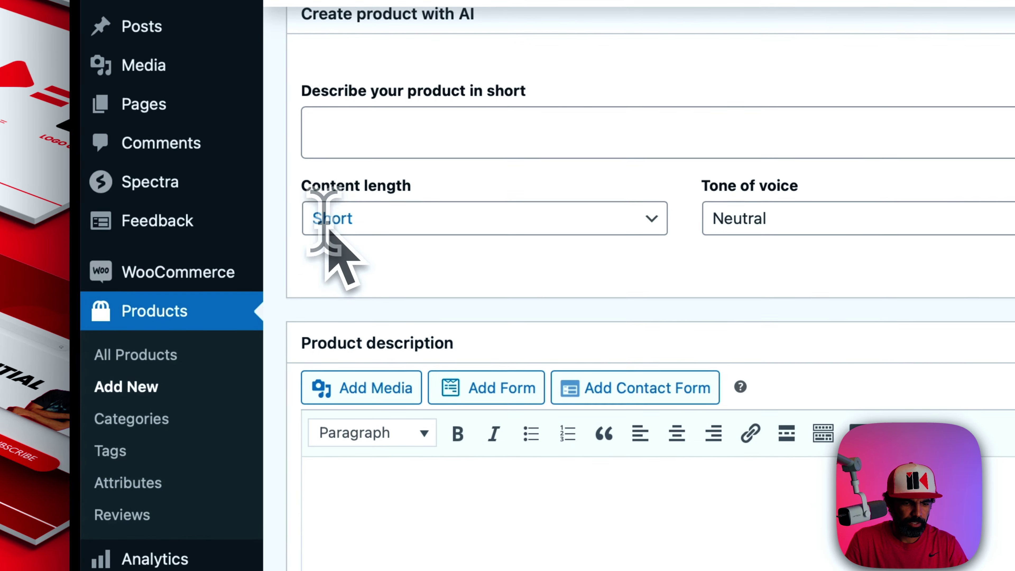
click(397, 150)
key(super+v)
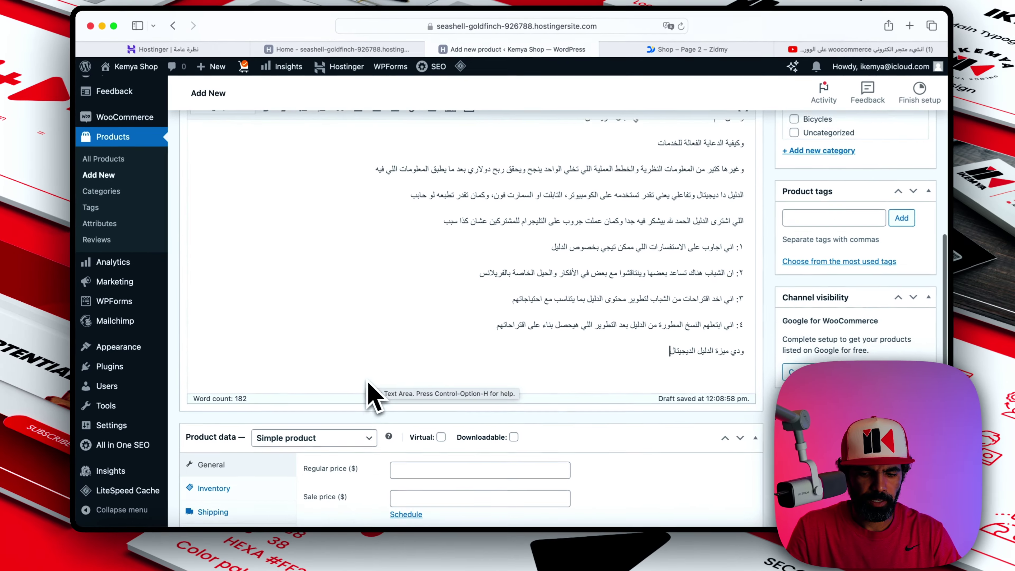
scroll(362, 386, up, 5)
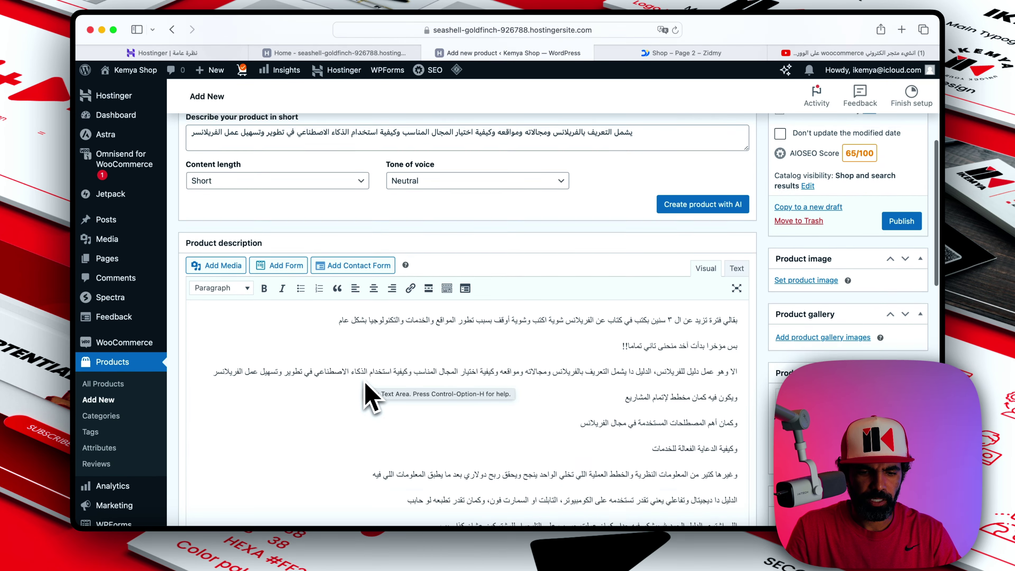
scroll(369, 397, up, 2)
scroll(365, 382, down, 2)
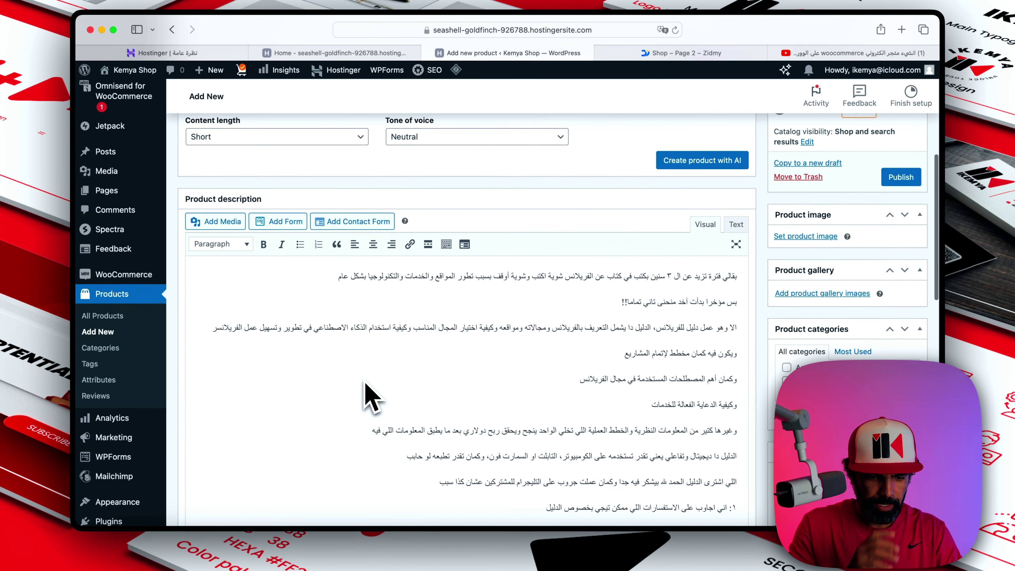
Upload the yellow "دليل الفريلانس" cover picture and set it as the product image.
scroll(486, 342, down, 2)
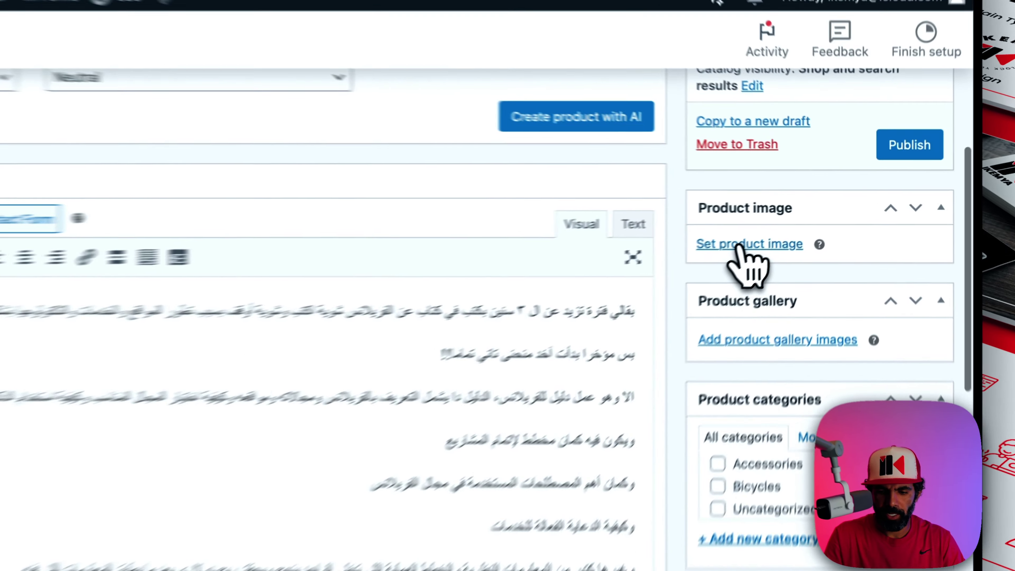
click(802, 218)
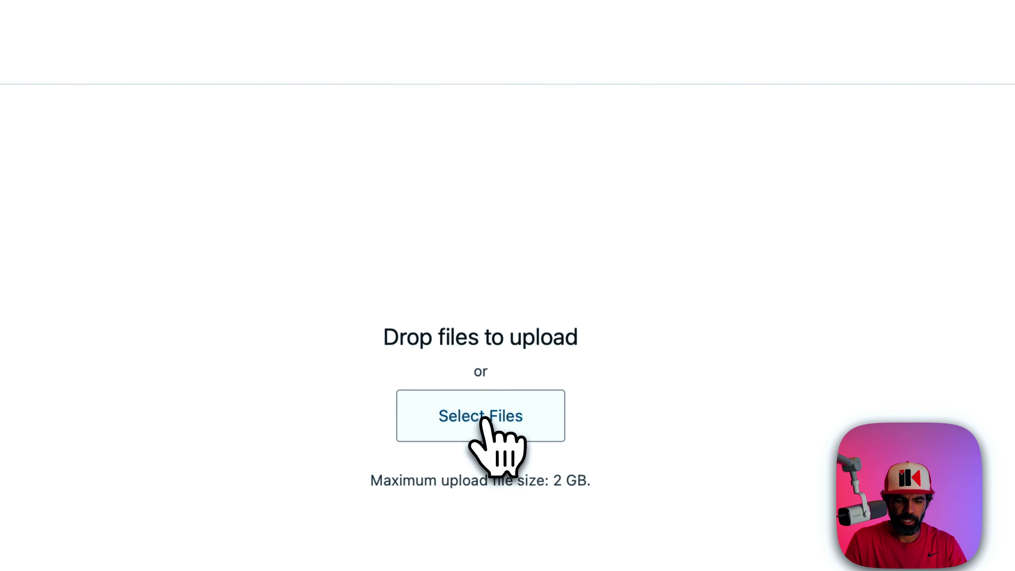
click(485, 418)
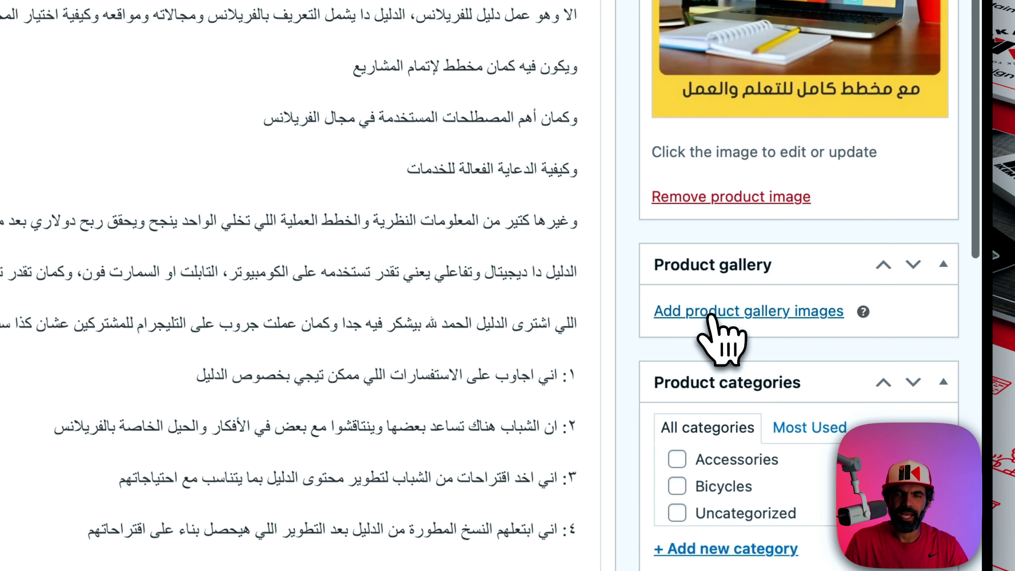
Upload the three guide page screenshots and 4.jpg from the Downloads folder and add them to the product gallery.
click(709, 320)
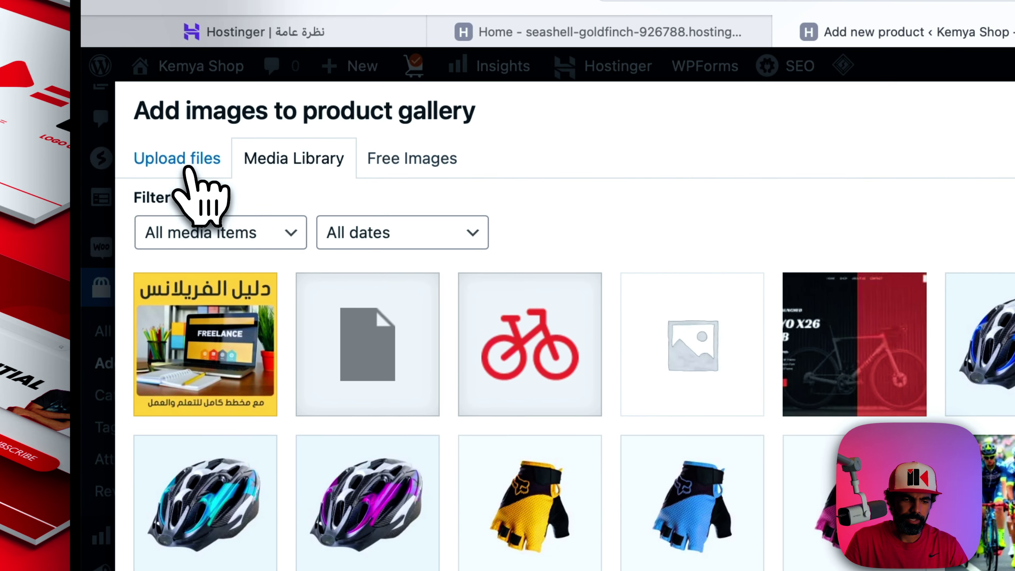
click(186, 166)
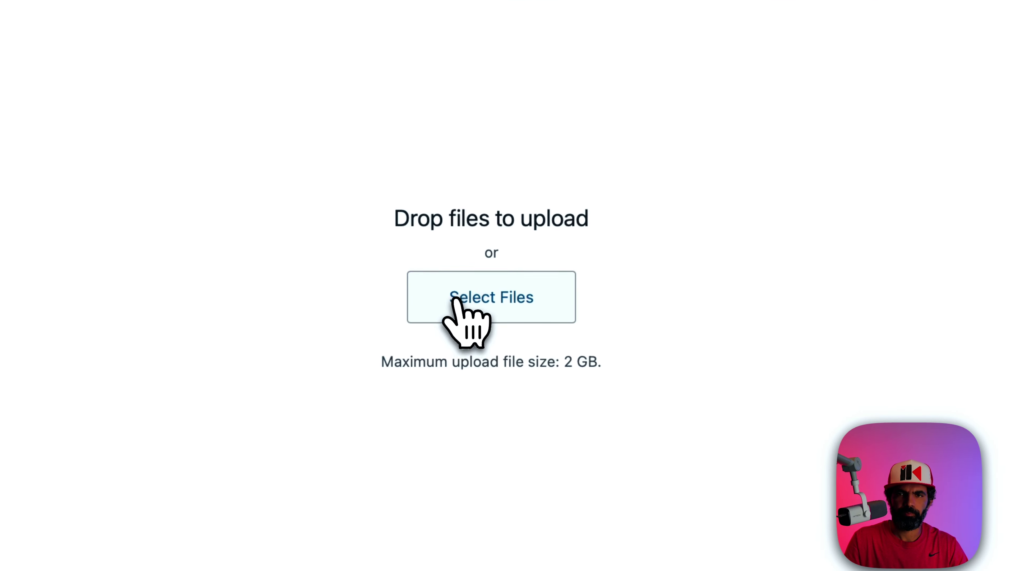
click(453, 299)
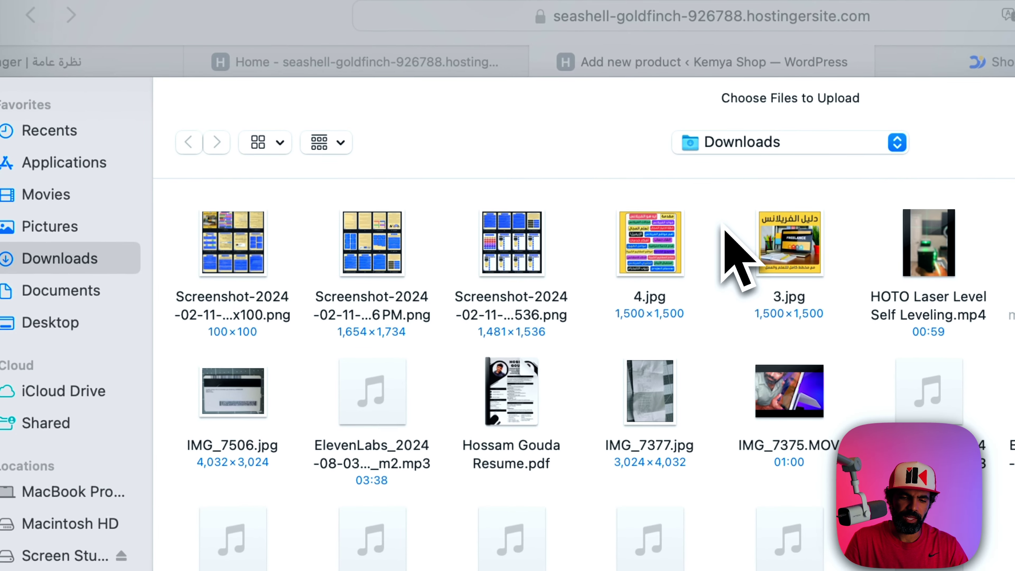
drag(708, 206, 138, 266)
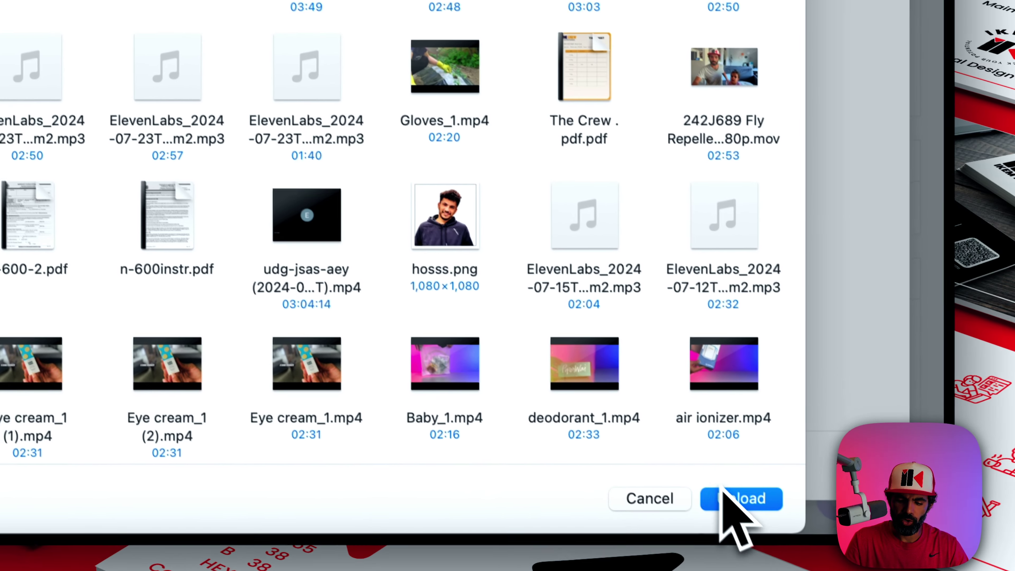
click(730, 499)
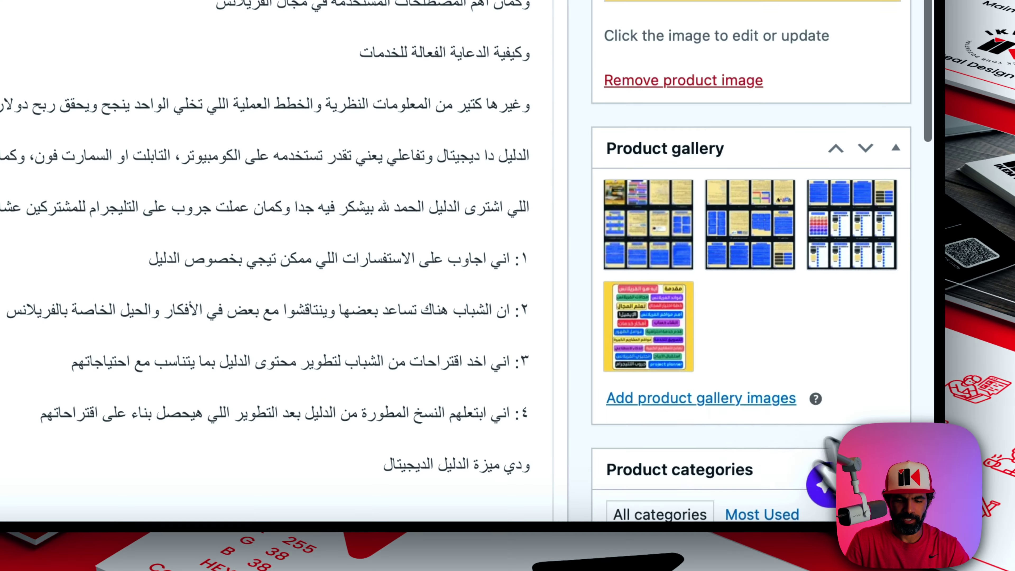
Set the product's regular price to $6 and its sale price to $3.
scroll(244, 440, down, 5)
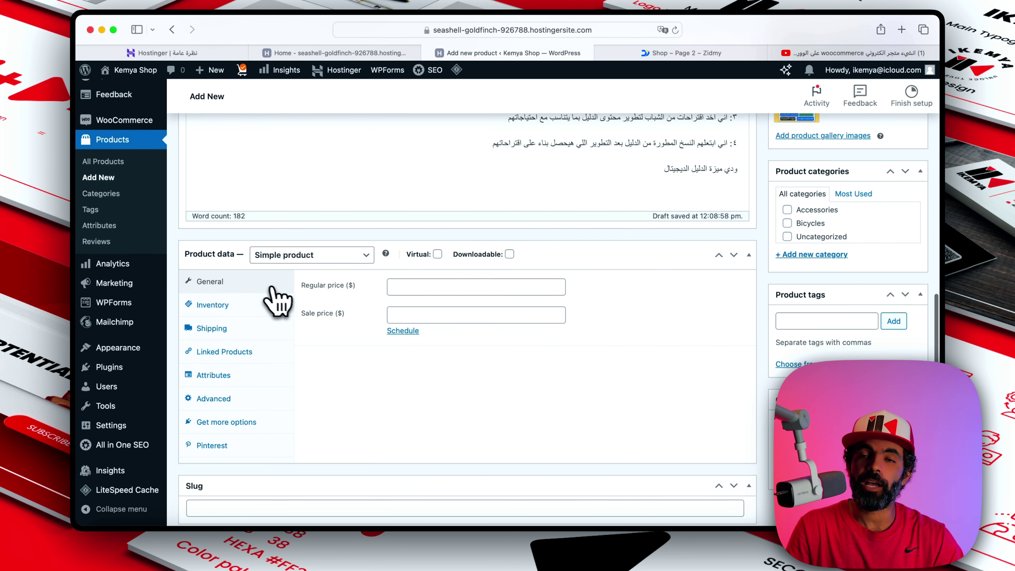
scroll(272, 296, down, 3)
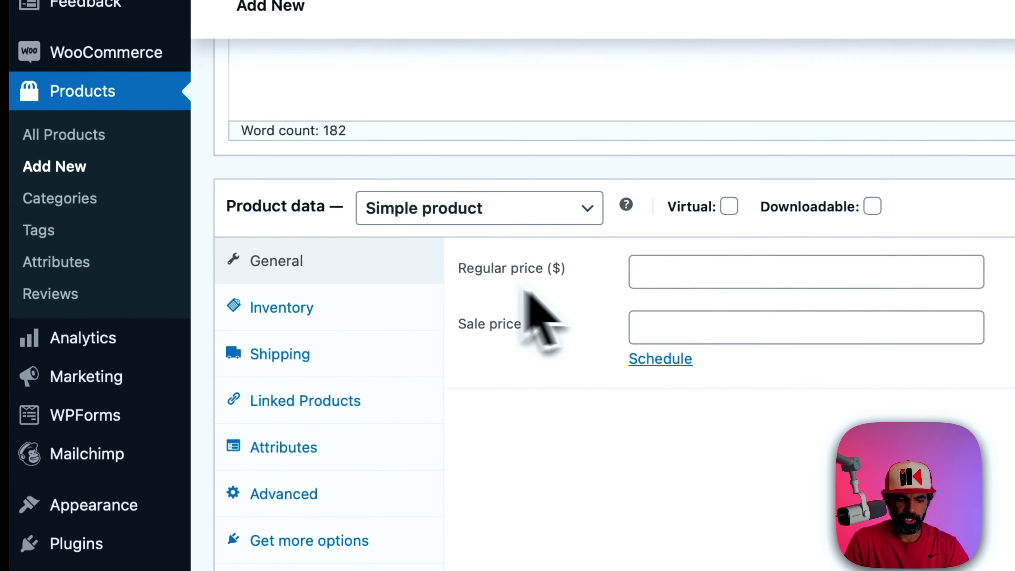
click(426, 235)
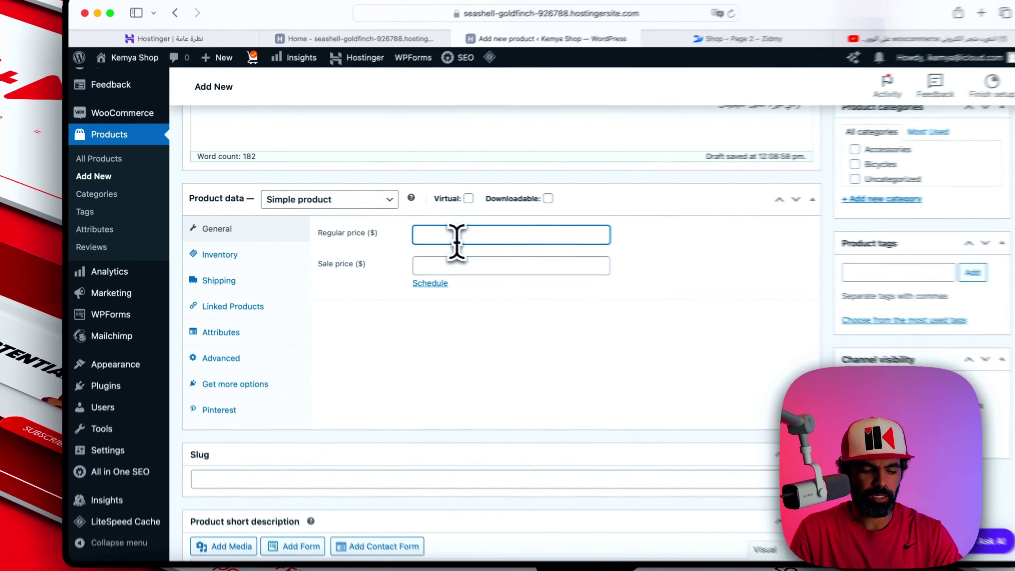
text(٦)
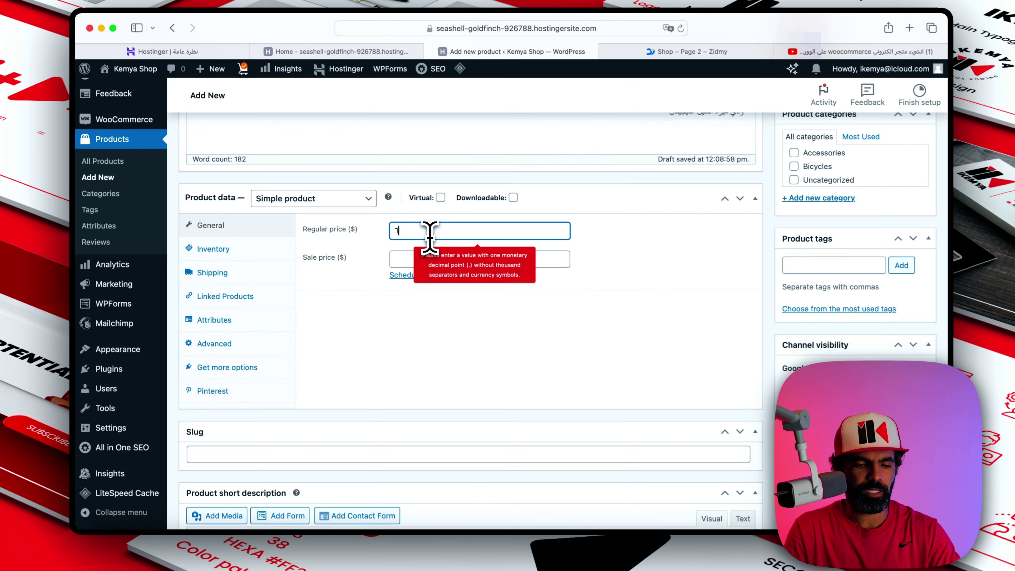
key(BackSpace)
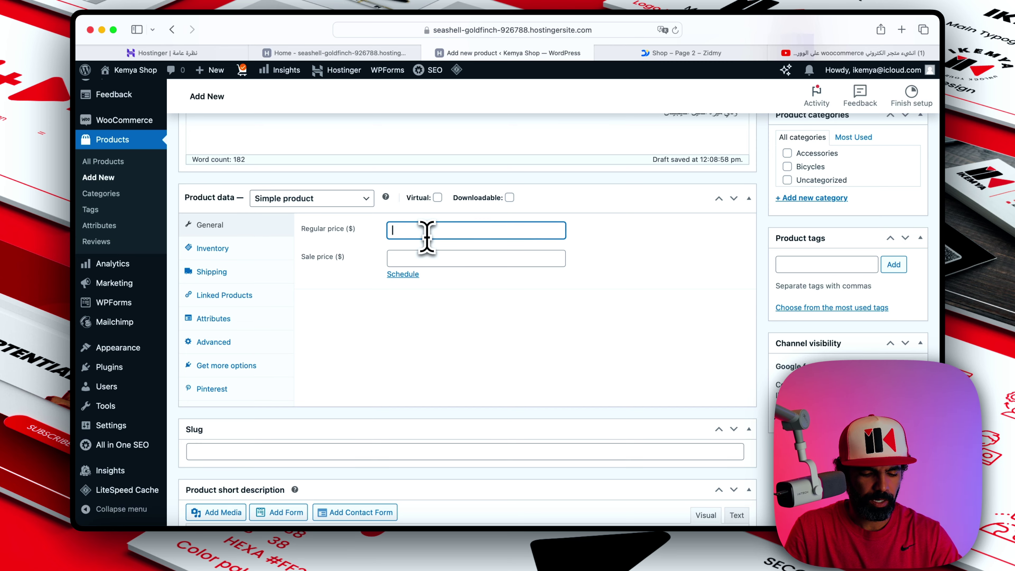
text(6)
click(433, 259)
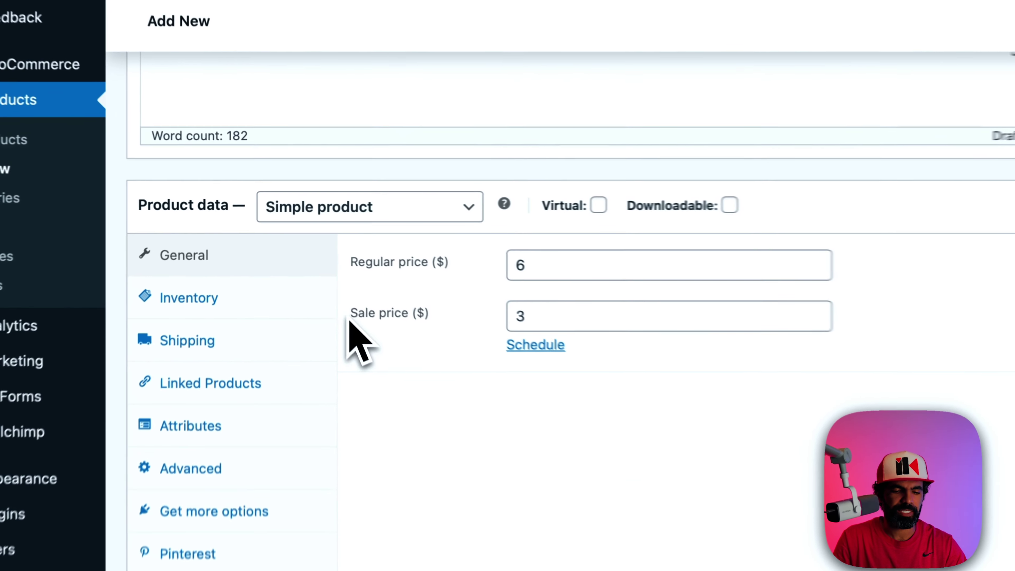
Mark the freelance guide product as both virtual and downloadable.
drag(304, 261, 344, 262)
click(356, 258)
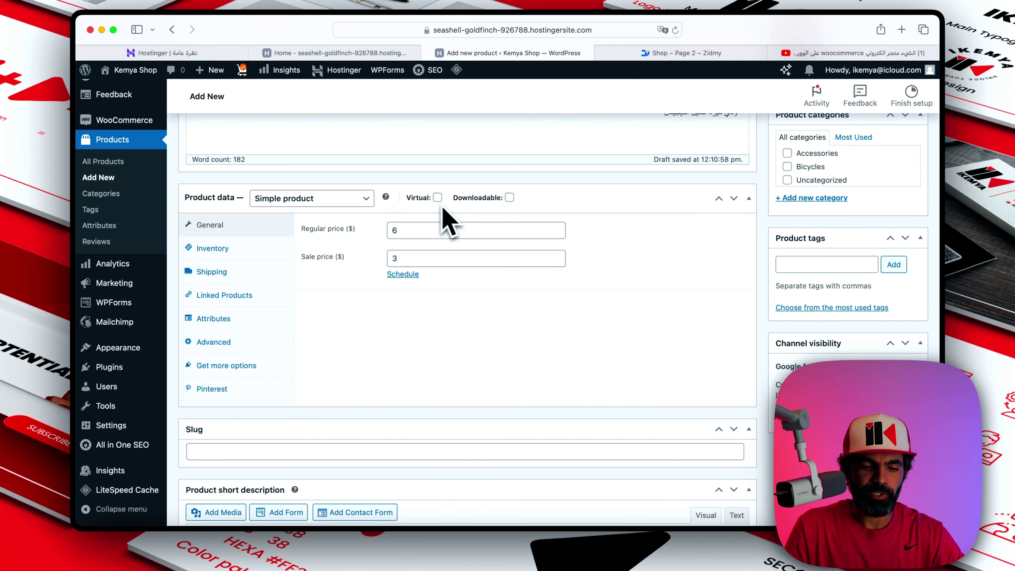
mouse_move(434, 199)
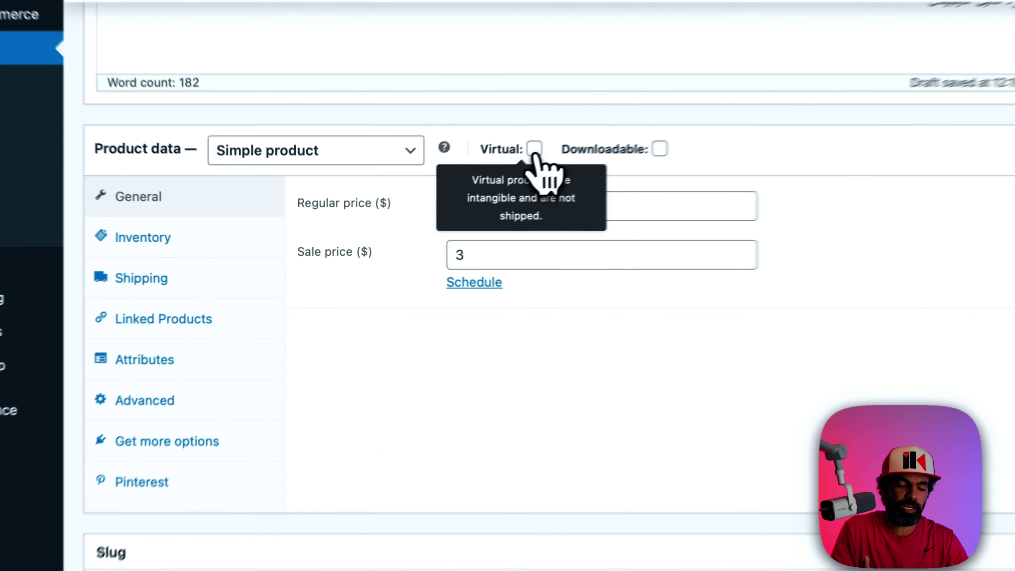
click(438, 197)
click(509, 198)
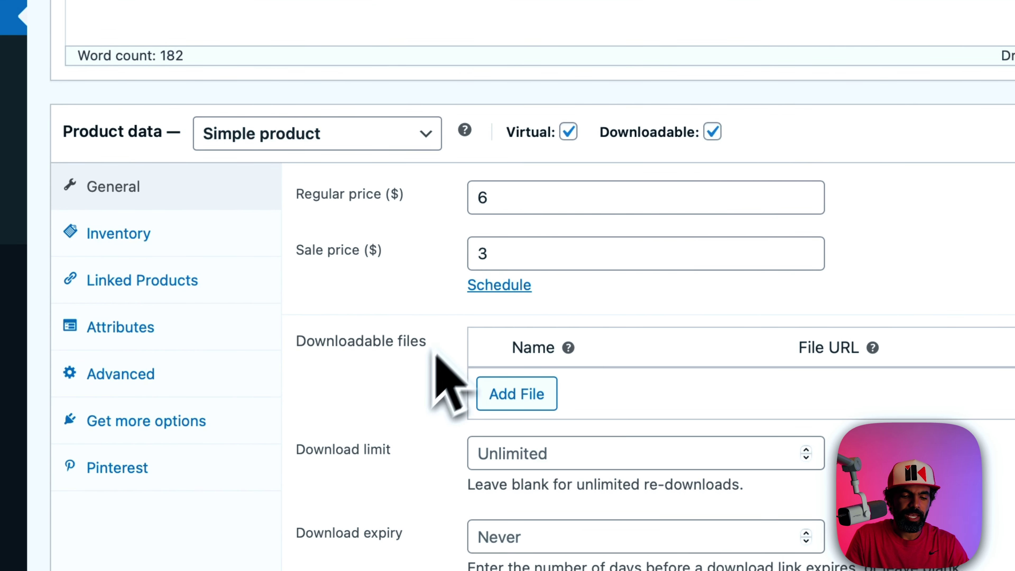
Add a downloadable file to the product using the freelance guide PDF "دليل الفريلانس 1.pdf" from this Mac.
drag(298, 342, 433, 351)
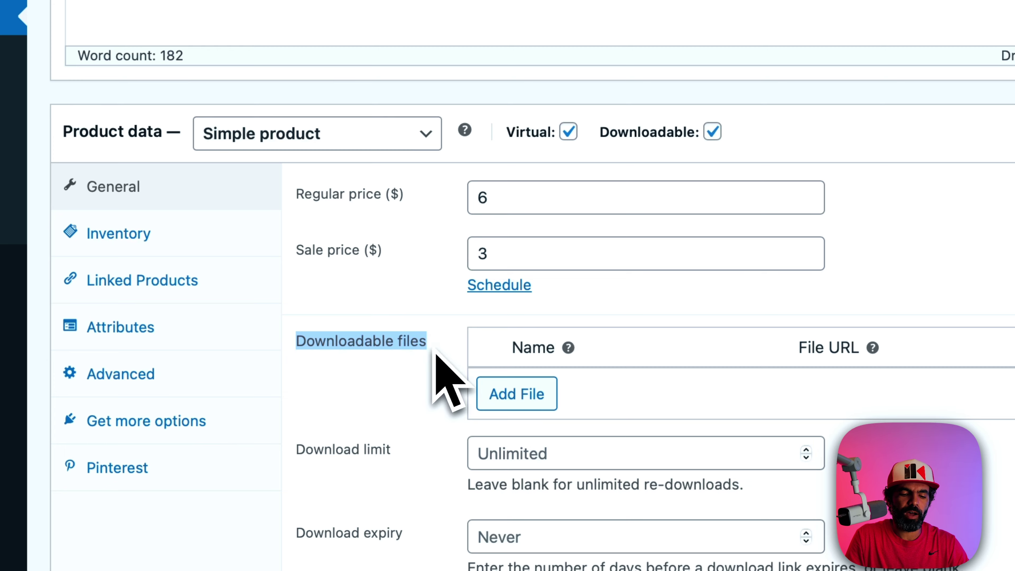
click(410, 420)
click(520, 398)
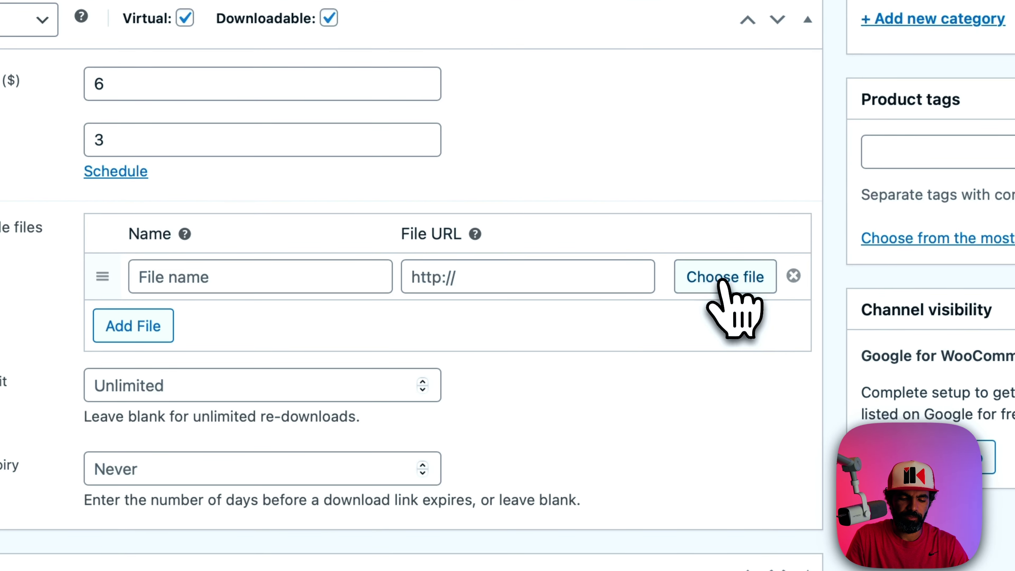
click(723, 280)
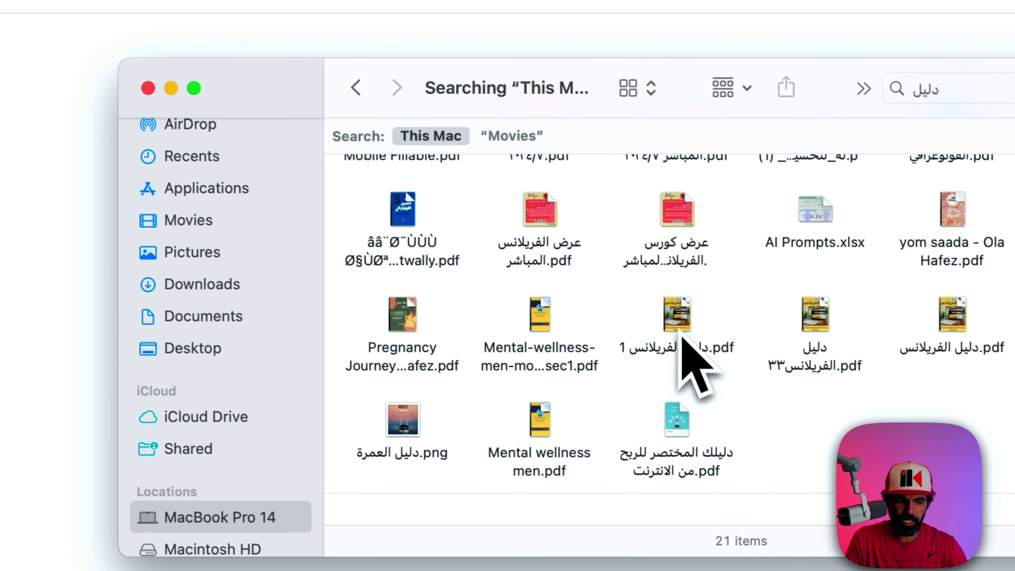
drag(680, 332, 475, 329)
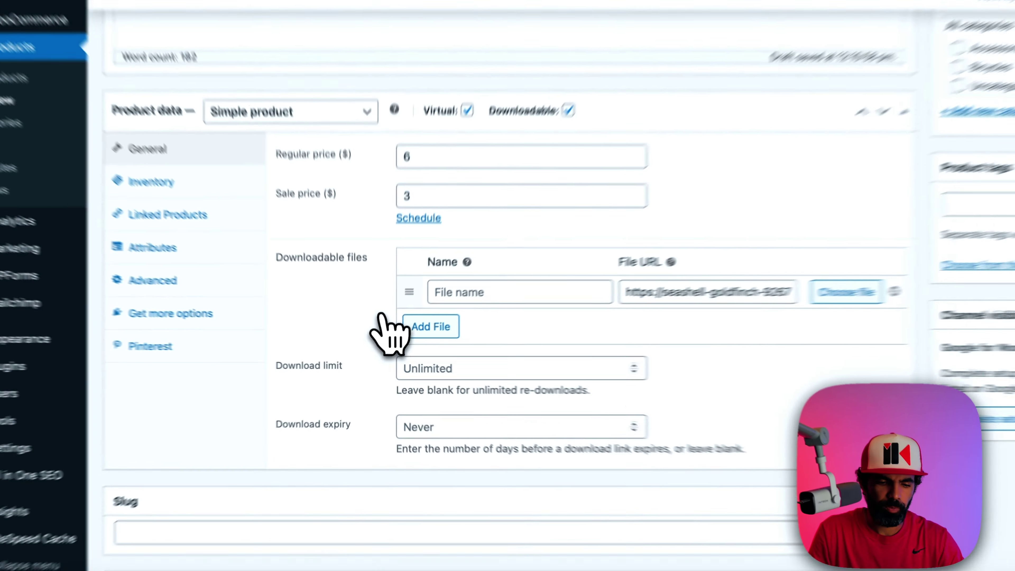
Enable stock quantity tracking in the product's inventory settings and set the quantity to 100.
scroll(378, 334, down, 5)
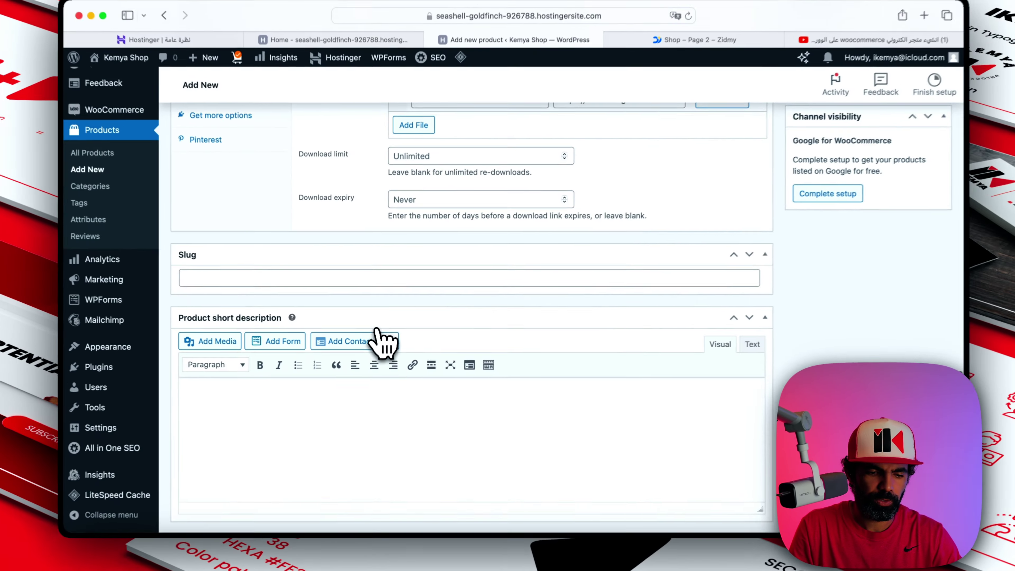
scroll(382, 342, up, 5)
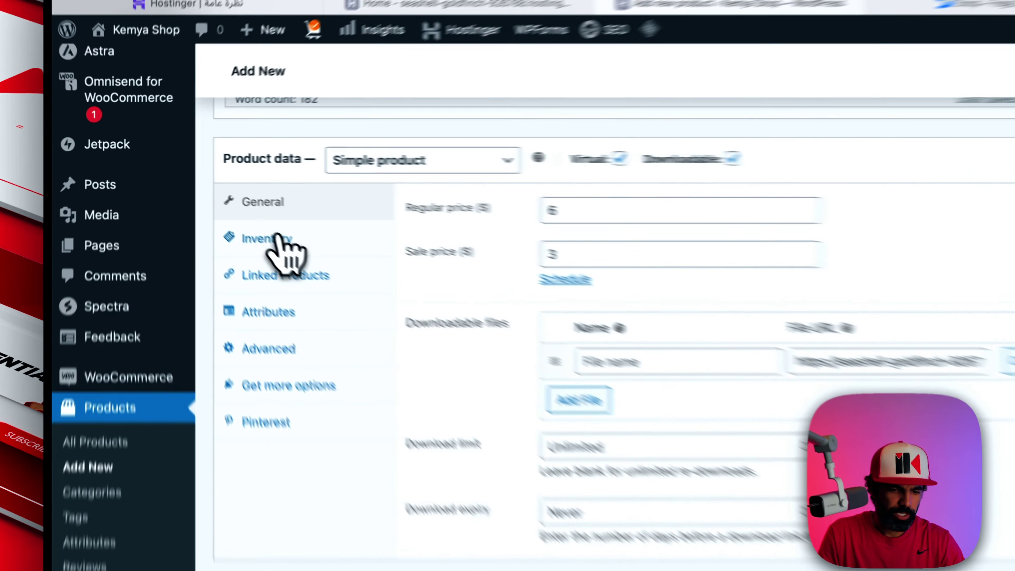
click(216, 203)
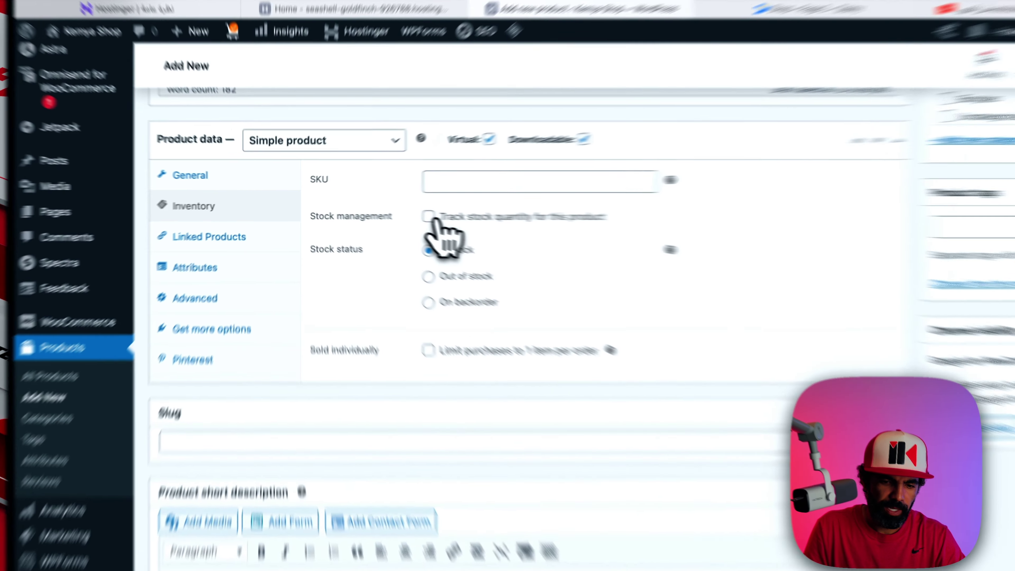
click(391, 211)
double_click(527, 280)
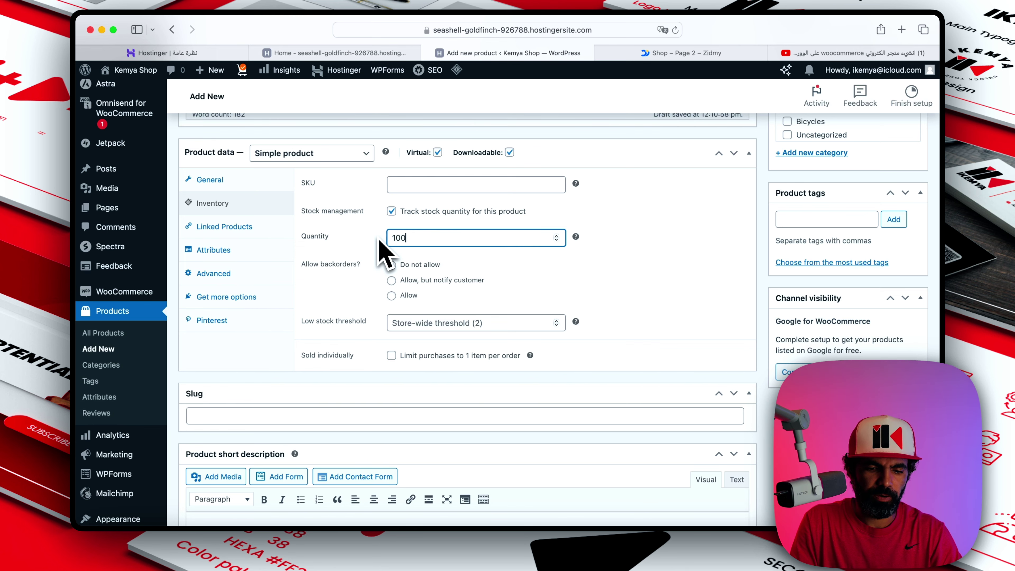
click(369, 246)
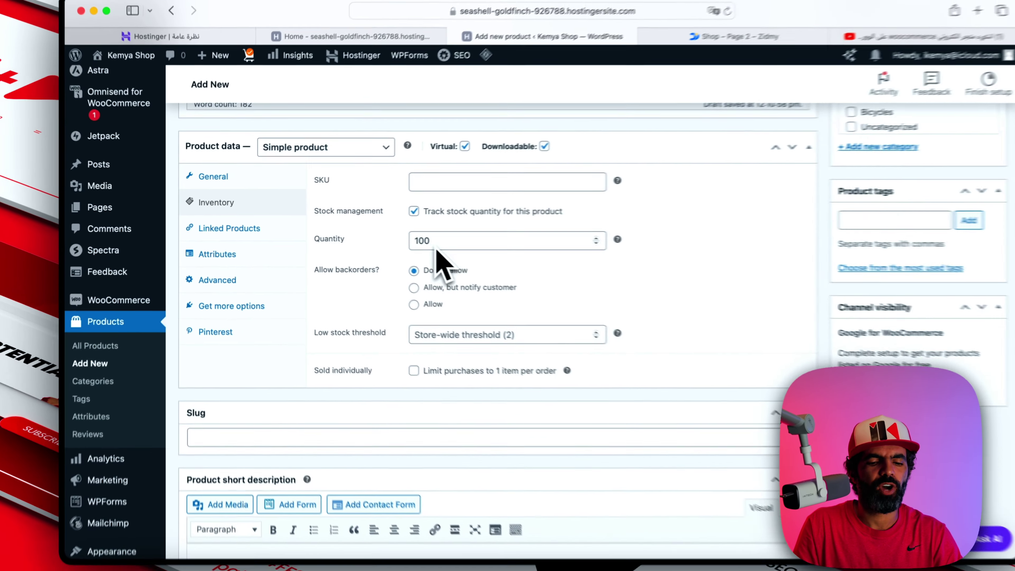
Review the product's linked products, advanced, Pinterest and extension settings, along with its slug and short description fields.
scroll(378, 276, down, 4)
scroll(383, 280, down, 2)
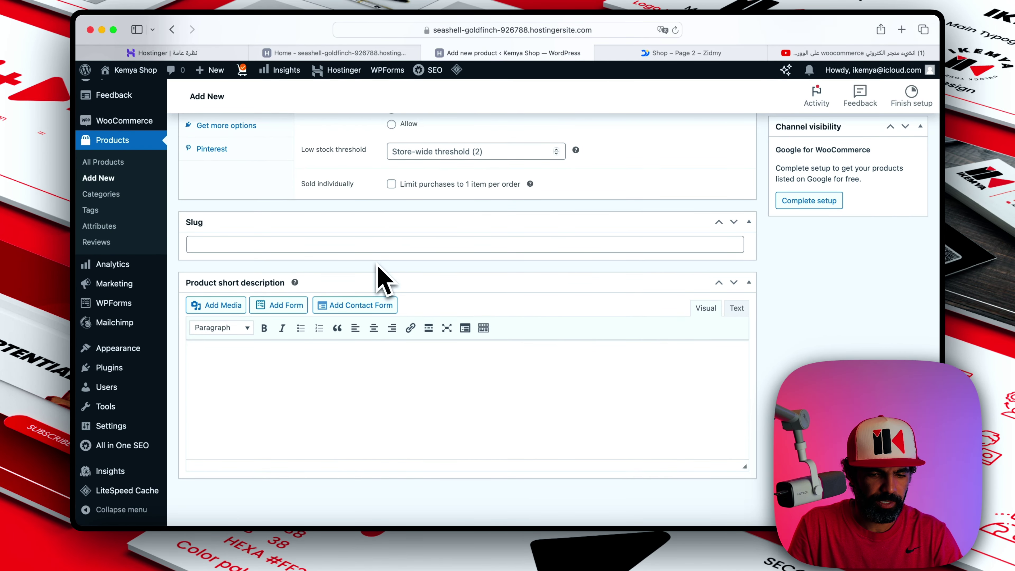
scroll(384, 280, up, 1)
scroll(384, 280, up, 1)
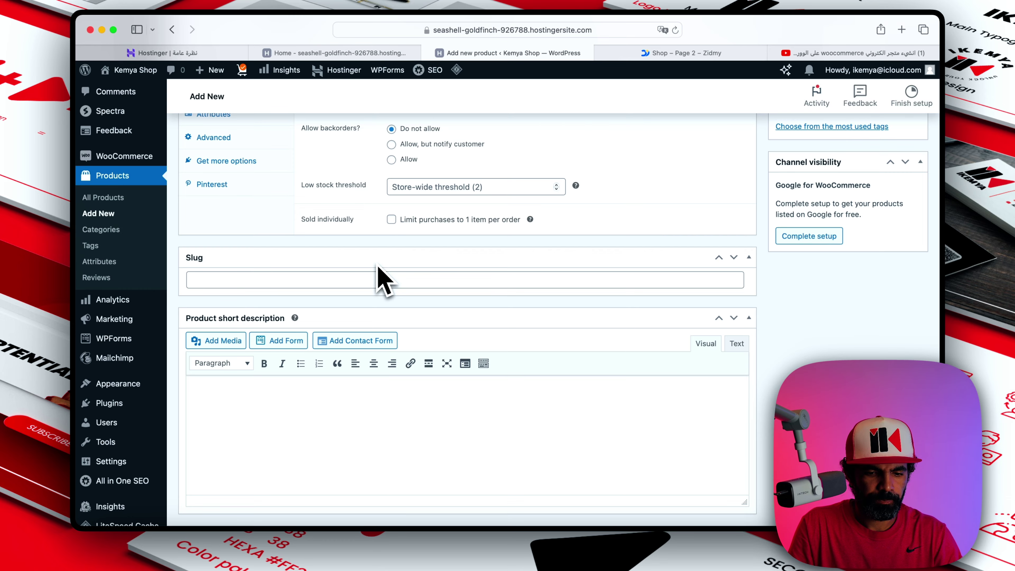
scroll(378, 266, up, 10)
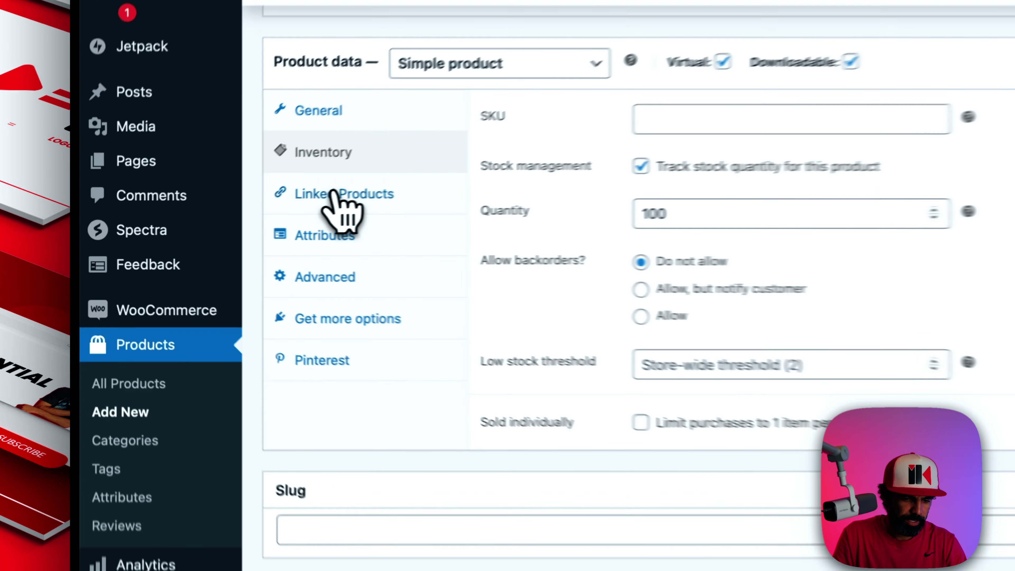
click(222, 219)
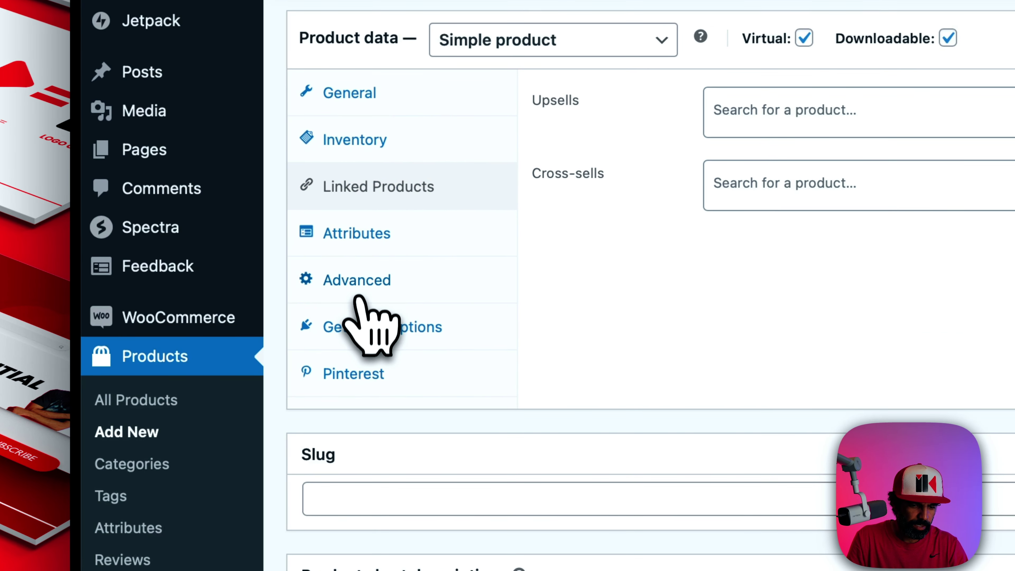
click(357, 326)
click(358, 279)
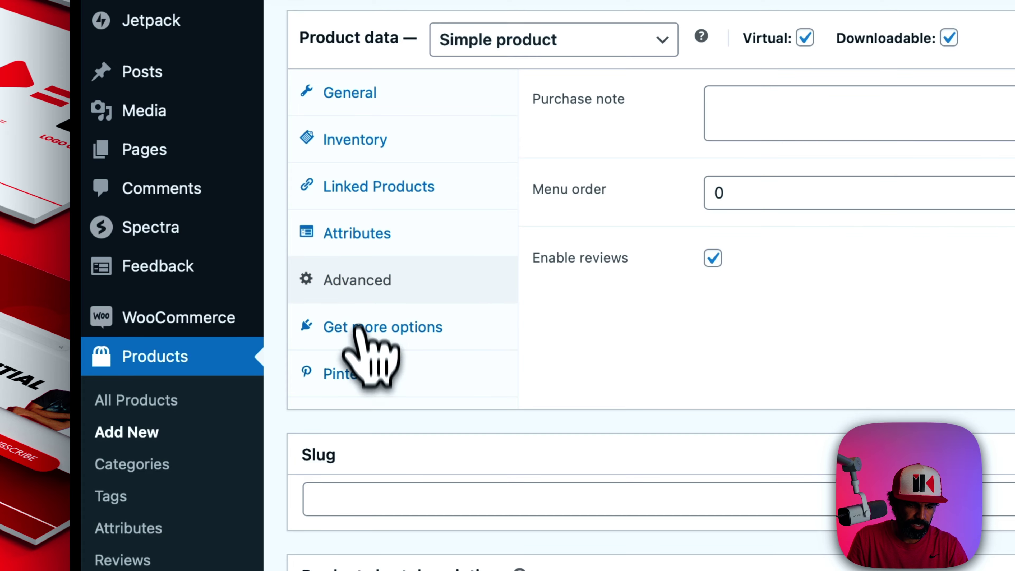
click(357, 365)
click(360, 328)
scroll(362, 276, up, 5)
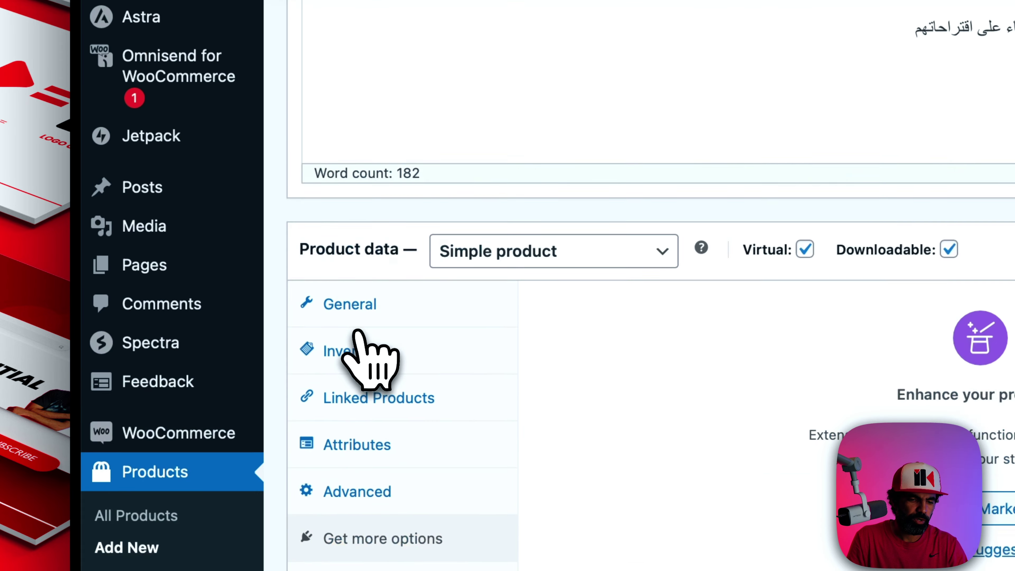
scroll(357, 332, down, 10)
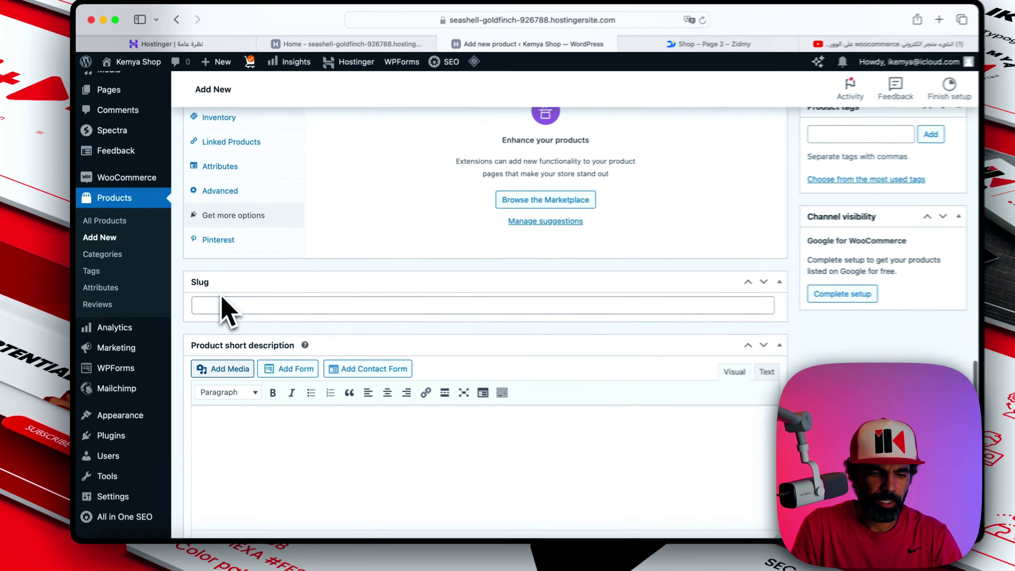
Publish the freelance guide product and open a preview of its store page.
scroll(268, 336, up, 10)
scroll(216, 308, up, 15)
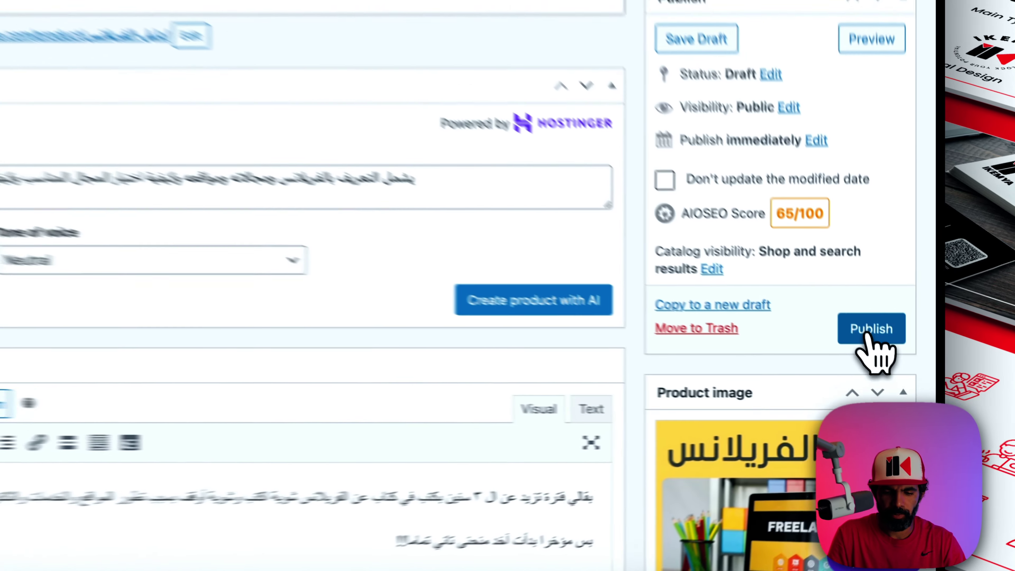
click(903, 375)
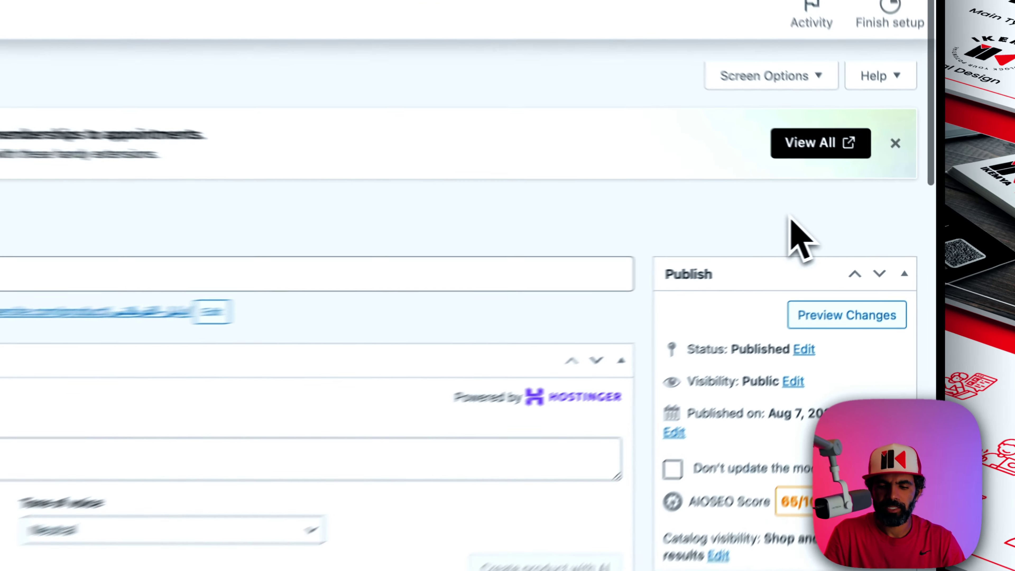
click(799, 315)
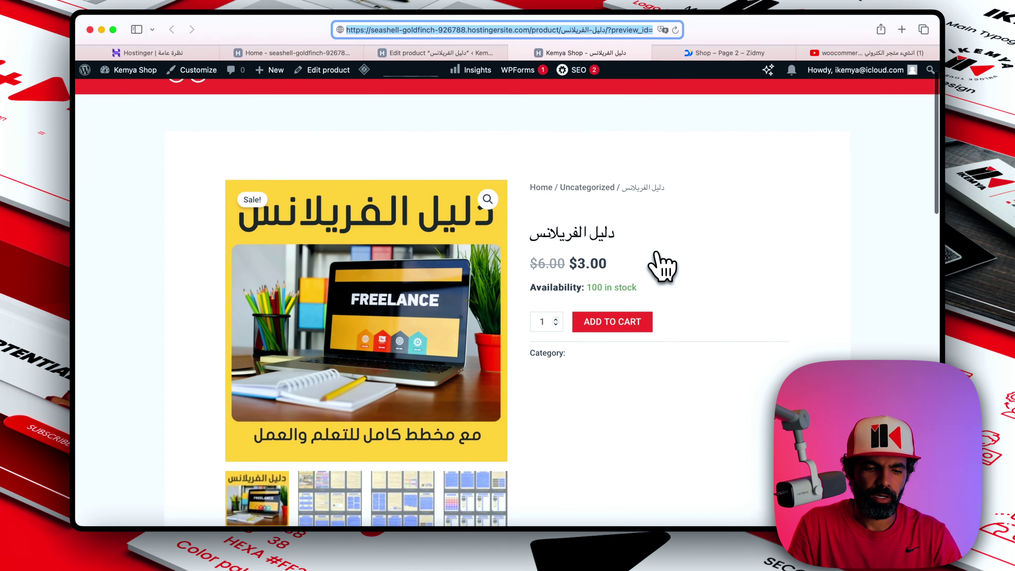
Examine the product's store page, including its price, gallery images and Arabic description.
scroll(663, 265, down, 2)
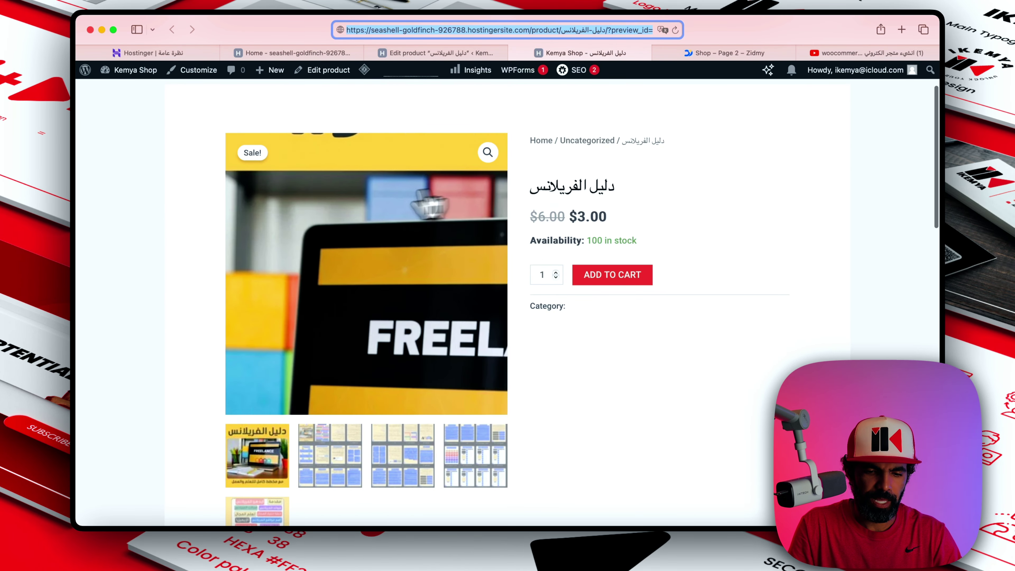
scroll(351, 226, down, 4)
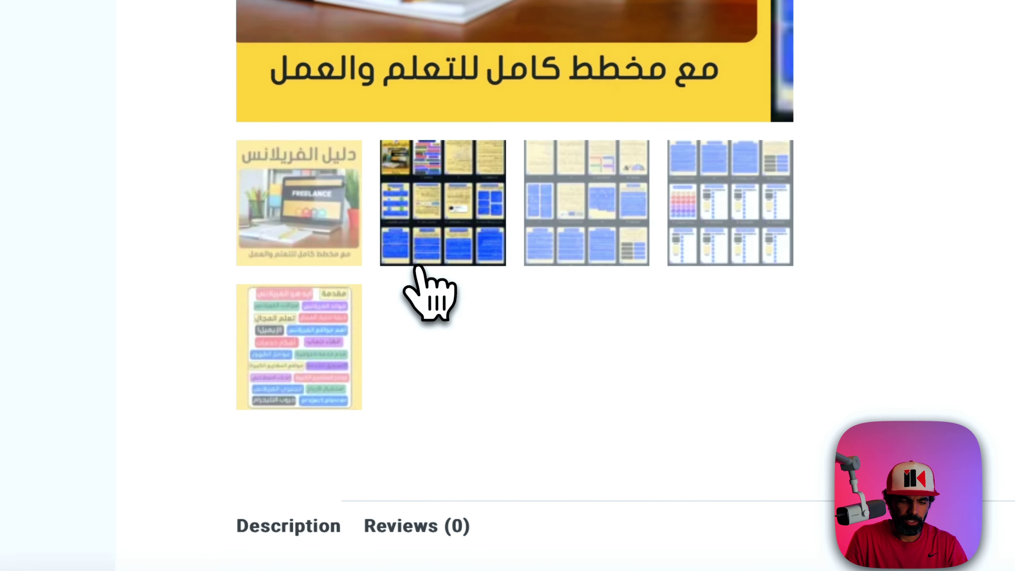
scroll(673, 248, up, 5)
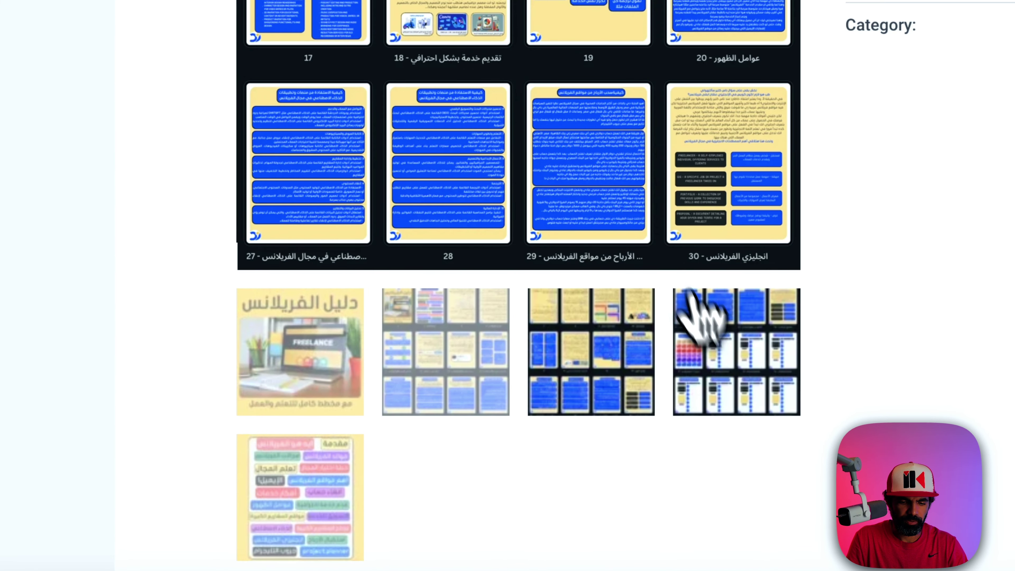
click(722, 358)
scroll(505, 379, down, 4)
click(320, 408)
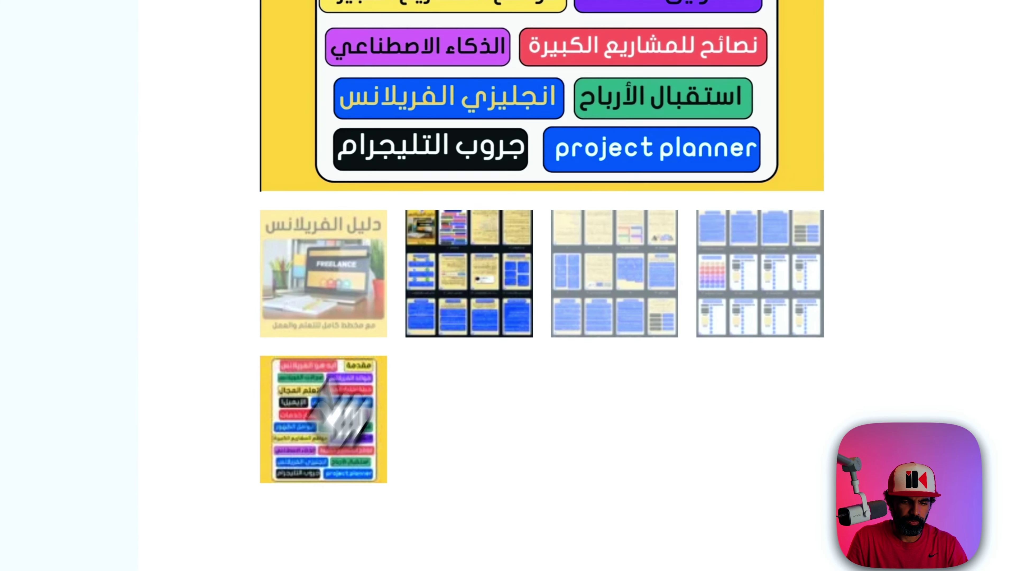
scroll(492, 160, up, 7)
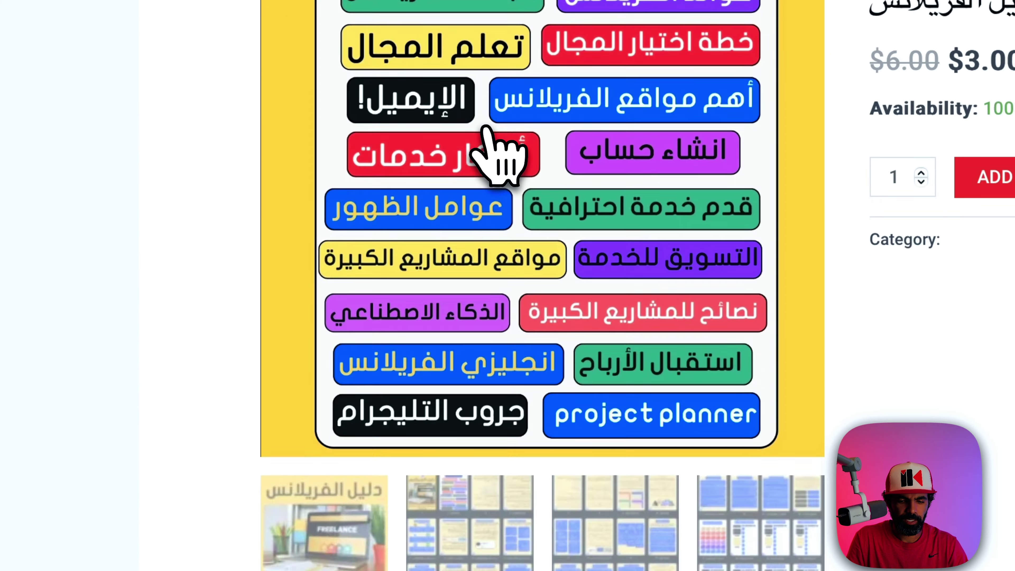
scroll(497, 156, down, 15)
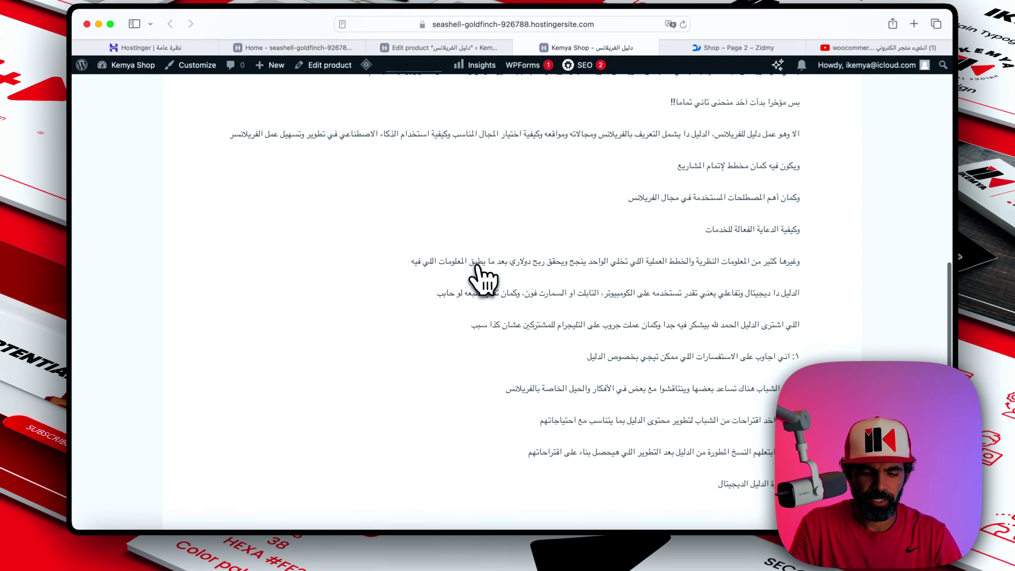
scroll(480, 280, down, 5)
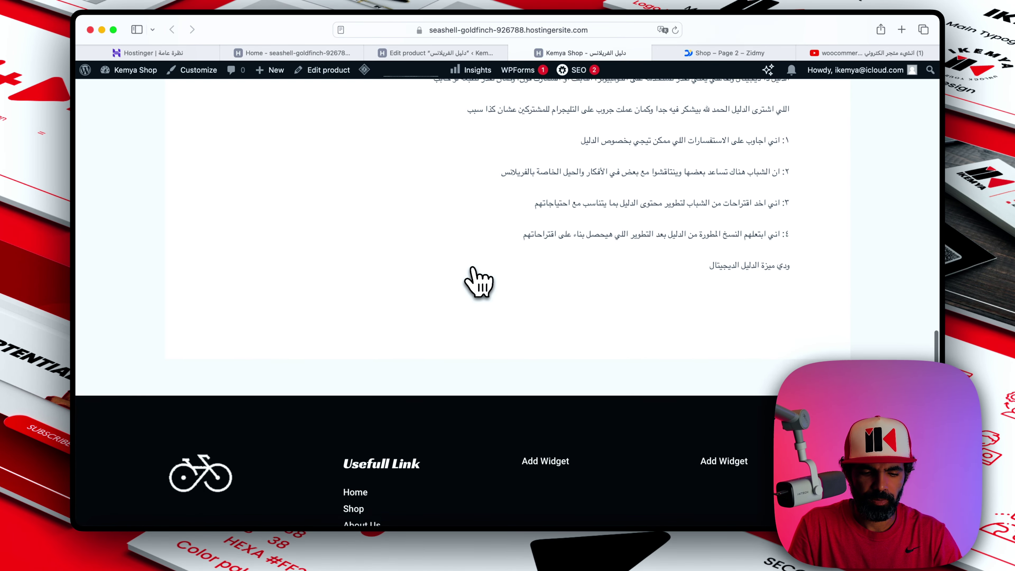
scroll(477, 281, up, 10)
scroll(481, 283, down, 10)
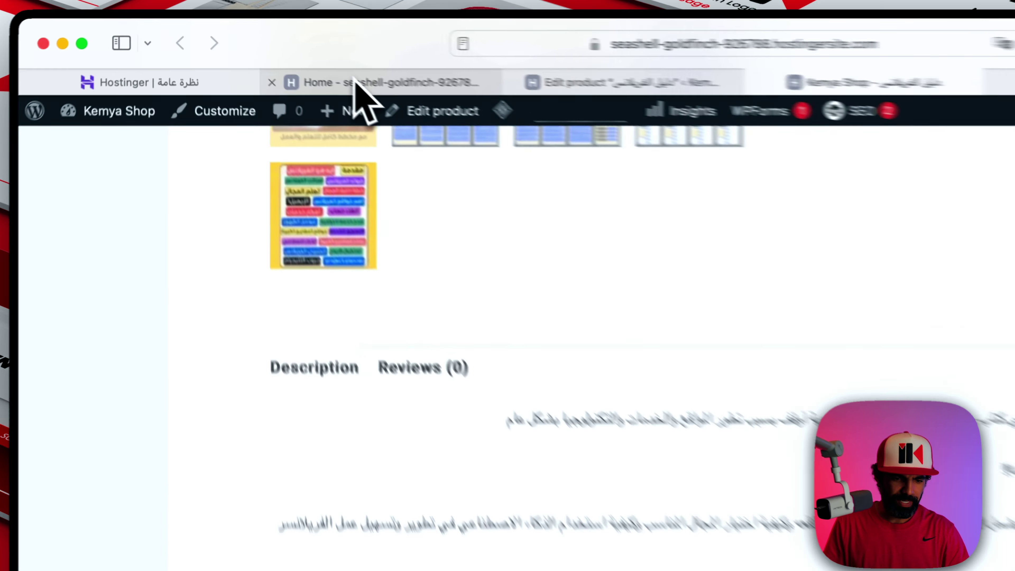
Return to the product's editing page and look over its publishing settings, description and image.
click(285, 53)
click(455, 54)
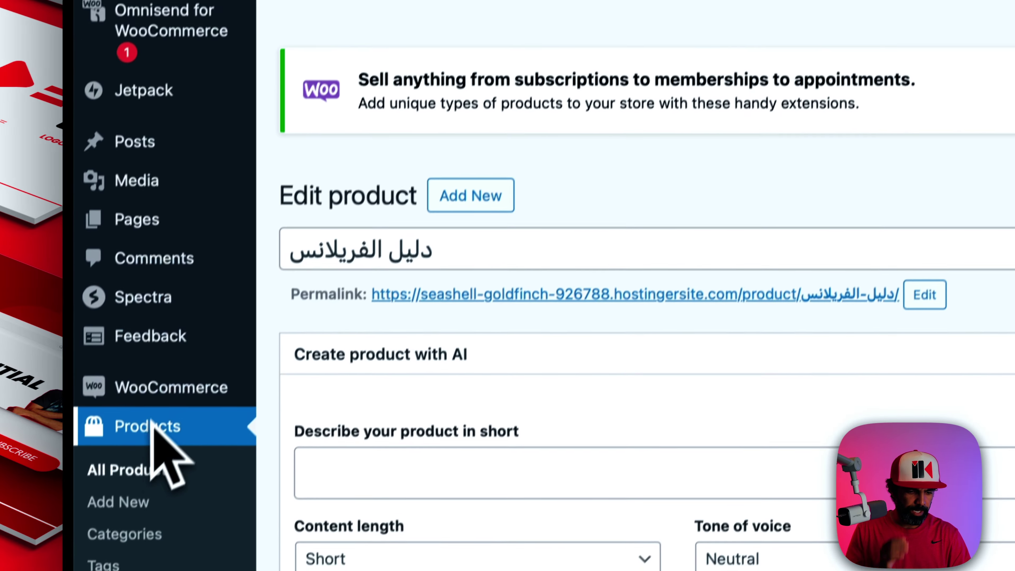
scroll(156, 432, down, 6)
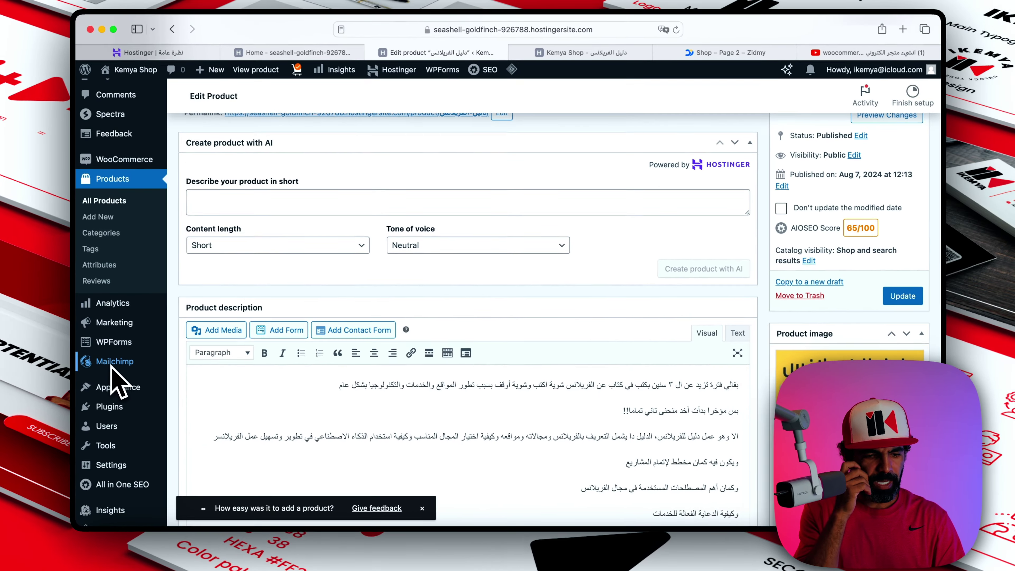
scroll(112, 367, down, 2)
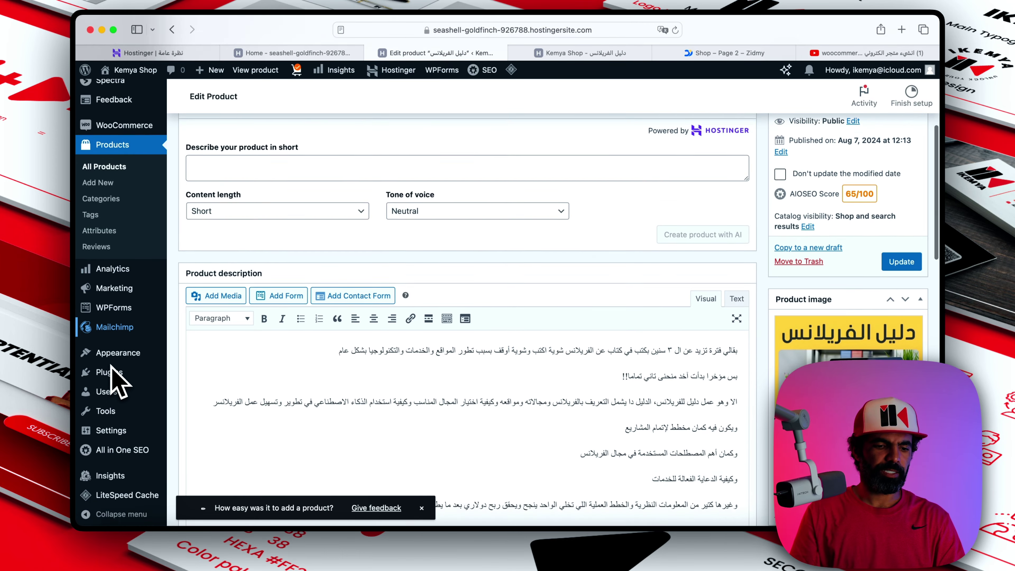
scroll(114, 367, down, 2)
mouse_move(113, 367)
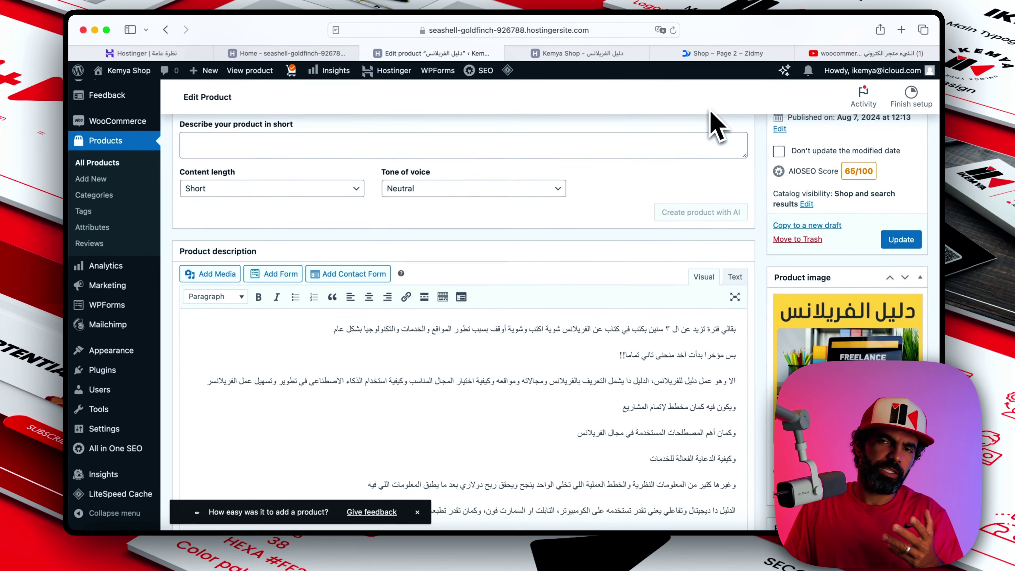
scroll(431, 247, down, 3)
scroll(476, 234, down, 5)
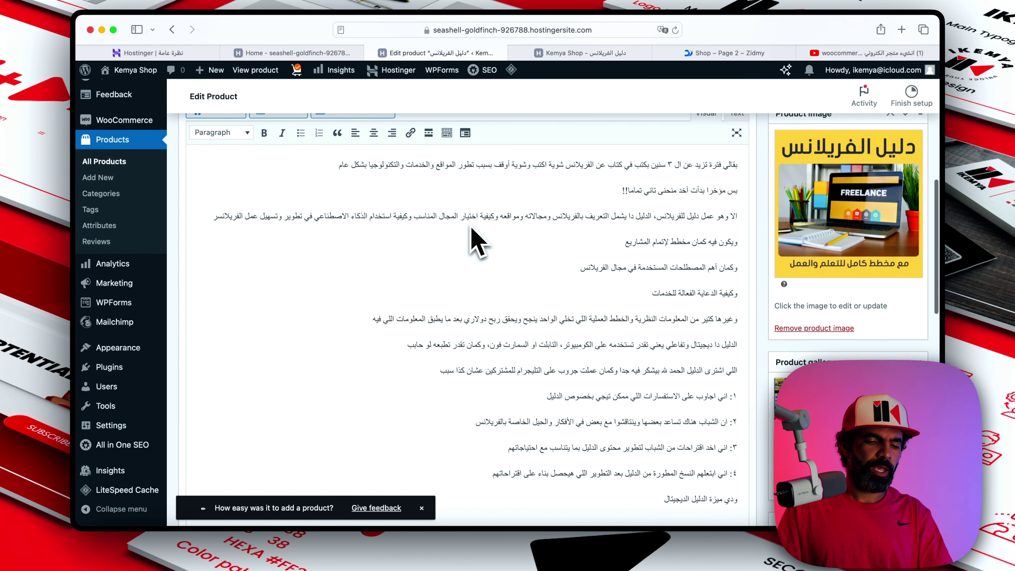
Review the rest of the product's editing page, including its gallery, price, downloadable file, categories, slug, short description and reviews sections.
scroll(246, 366, down, 3)
scroll(244, 366, down, 1)
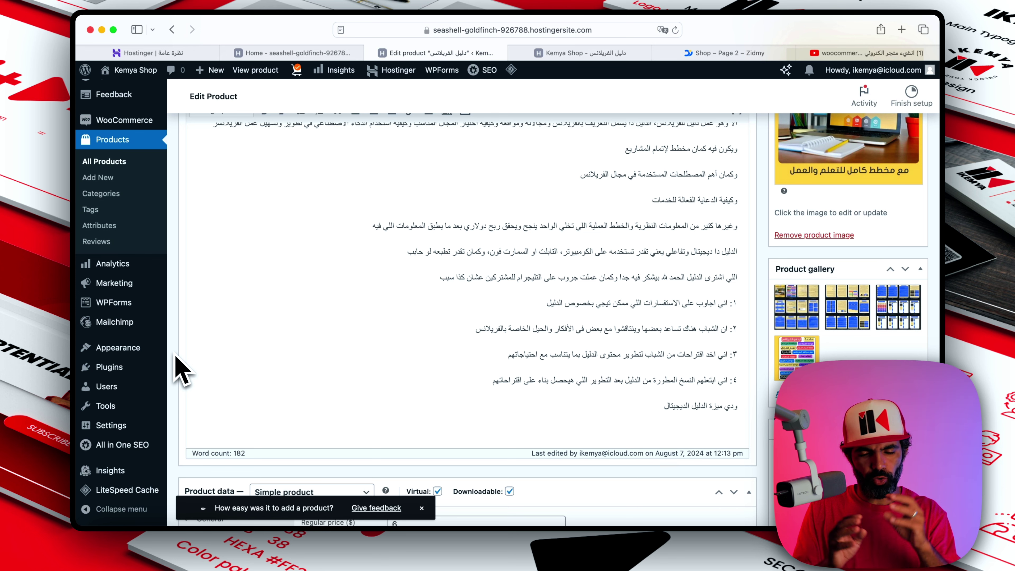
scroll(182, 370, down, 5)
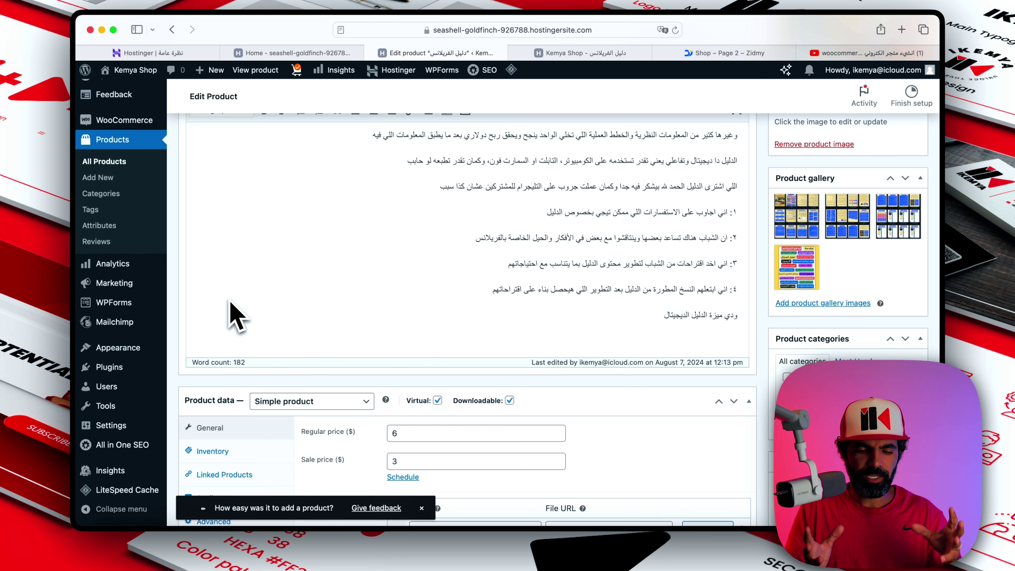
scroll(238, 315, down, 10)
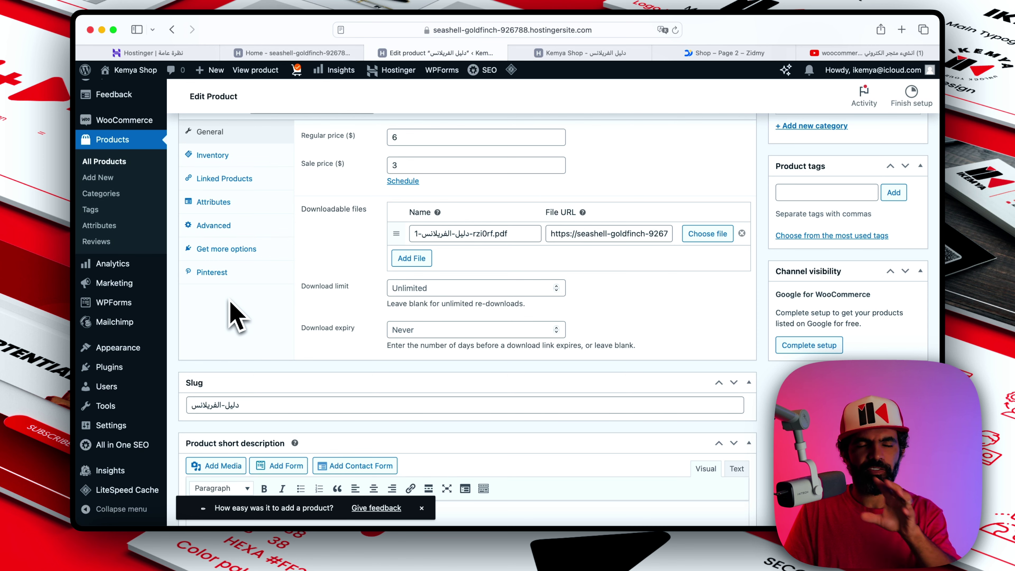
scroll(236, 316, down, 8)
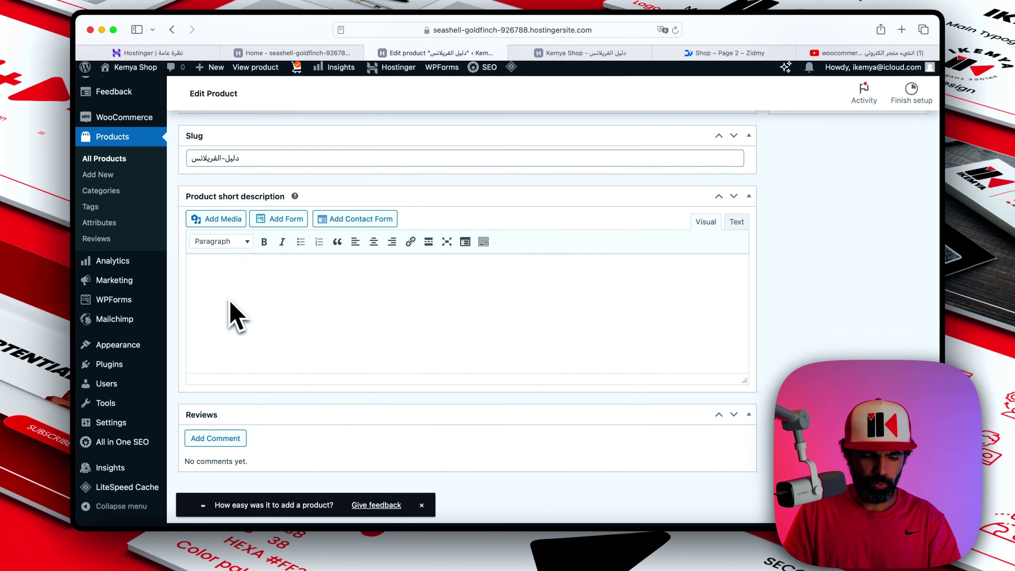
mouse_move(102, 443)
scroll(100, 452, down, 1)
scroll(100, 460, up, 10)
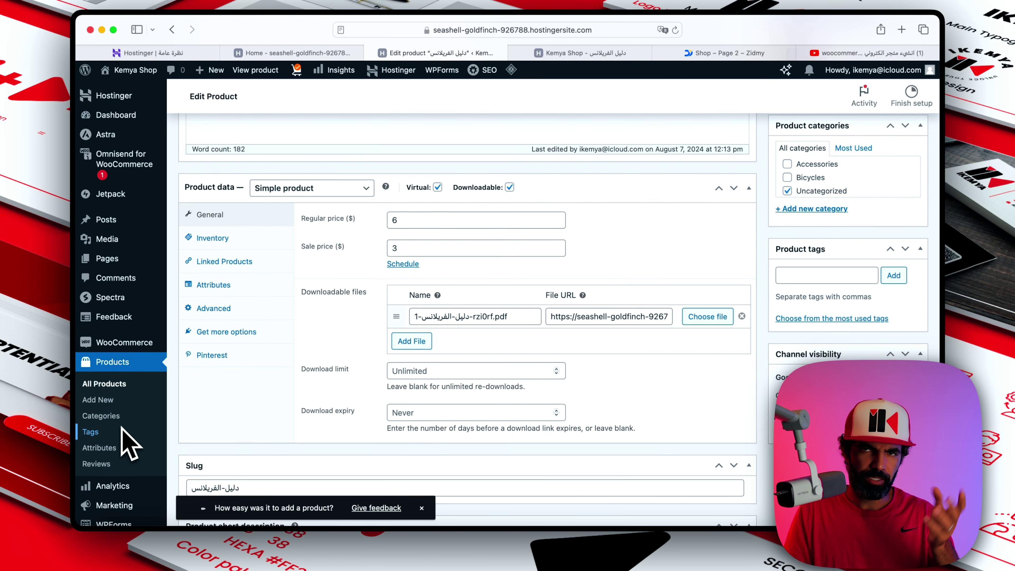
scroll(122, 428, down, 8)
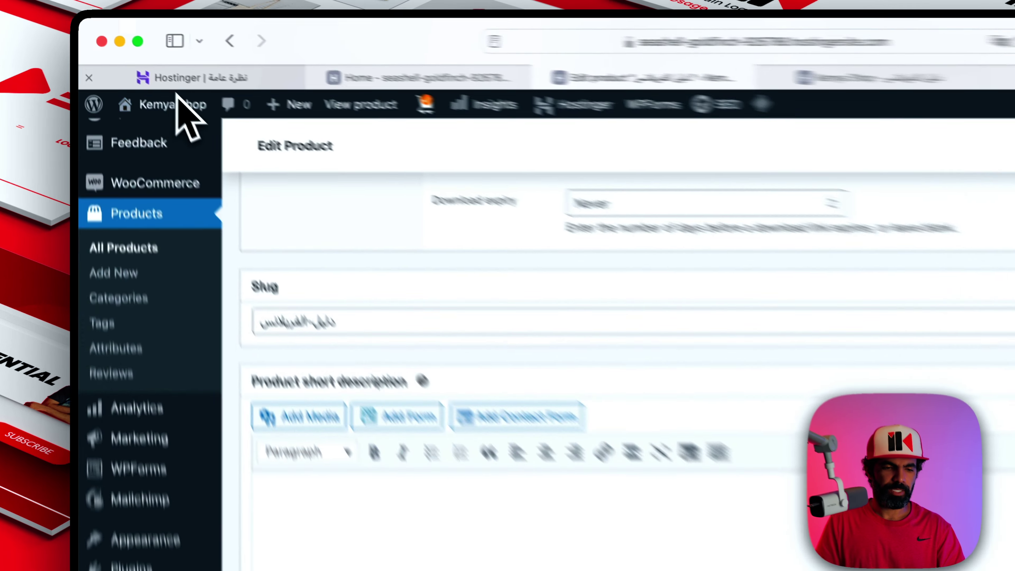
Switch to the Hostinger panel and look over the site's WordPress overview, including its caching, update, backup and PHP settings.
click(148, 52)
scroll(560, 339, down, 5)
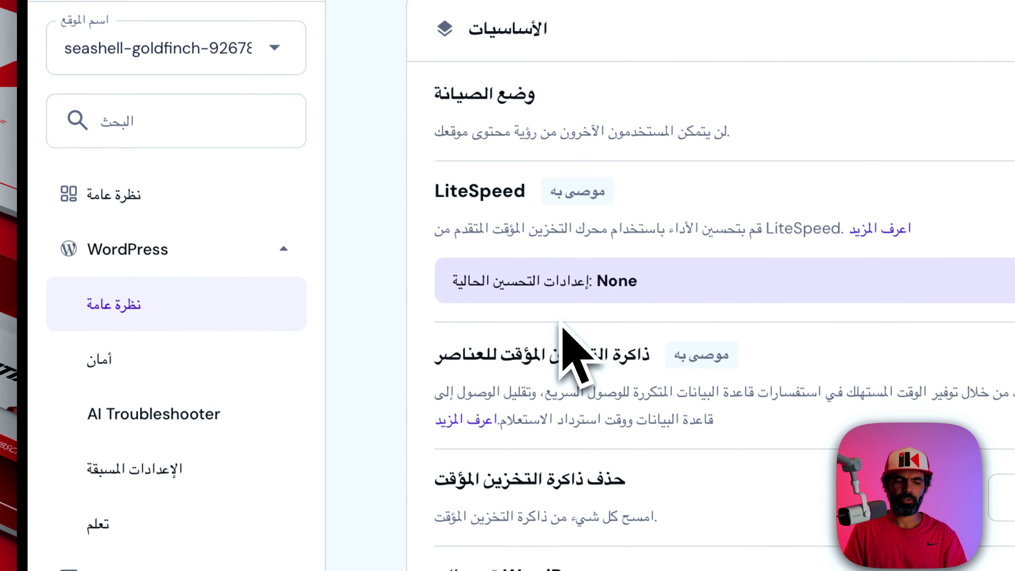
scroll(562, 348, up, 5)
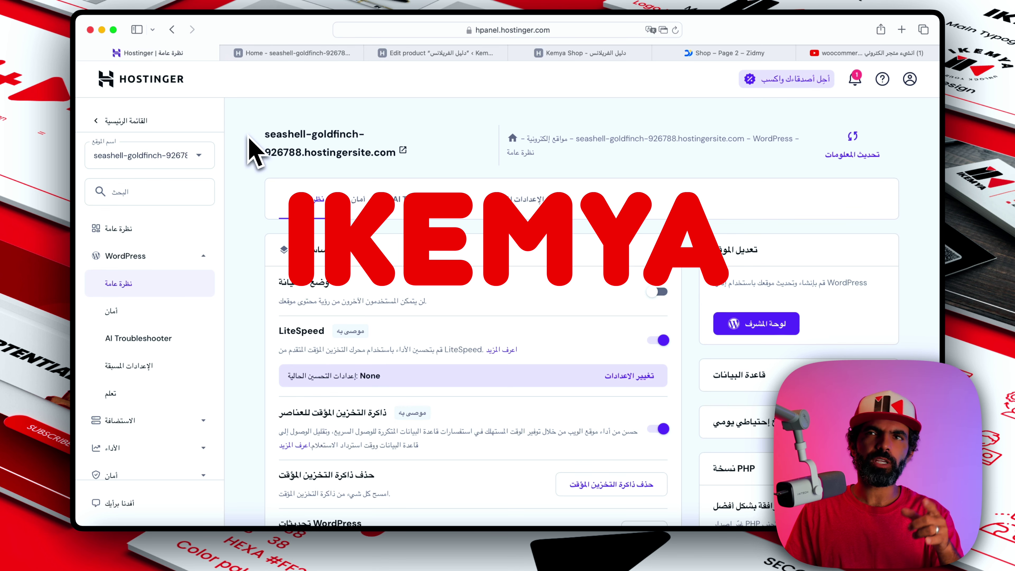
scroll(254, 150, down, 6)
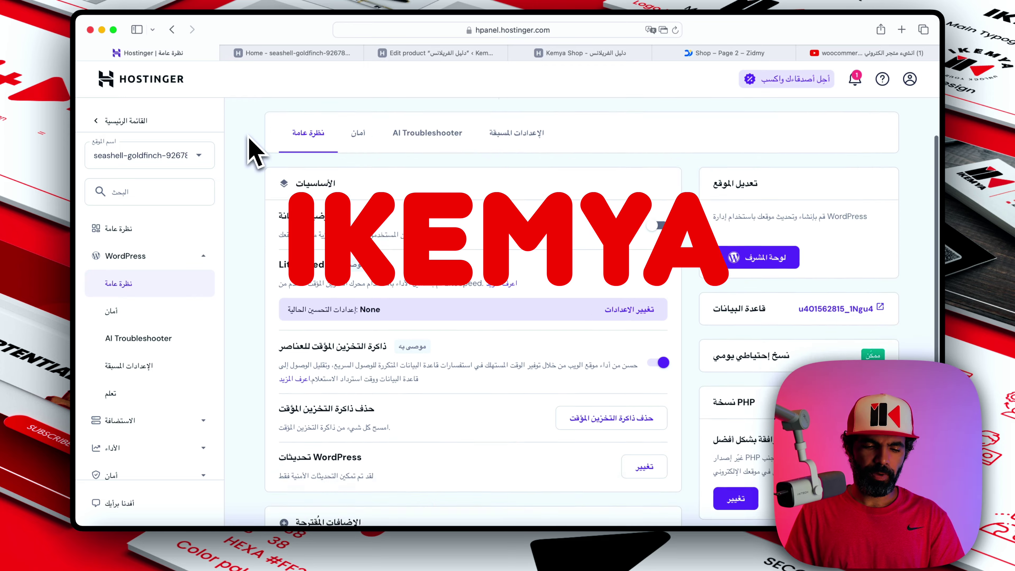